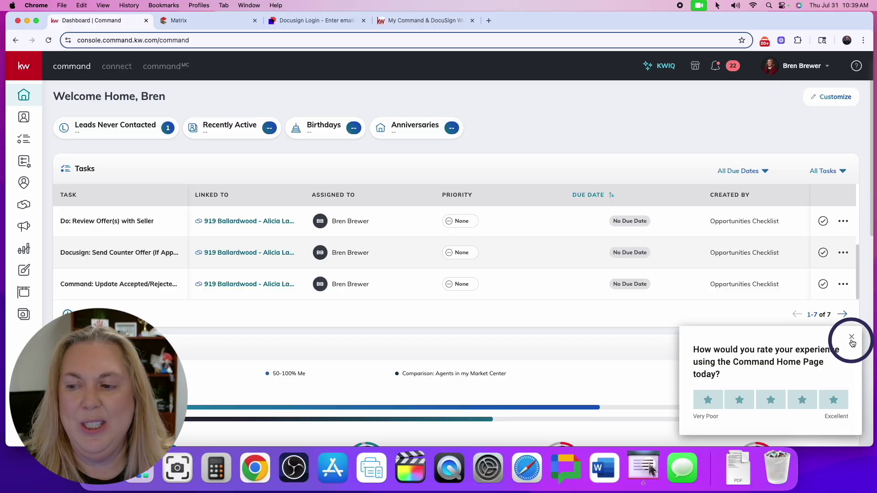
Dismiss the home page experience survey and view the My Command & DocuSign Workflow article.
left_click(851, 338)
left_click(411, 21)
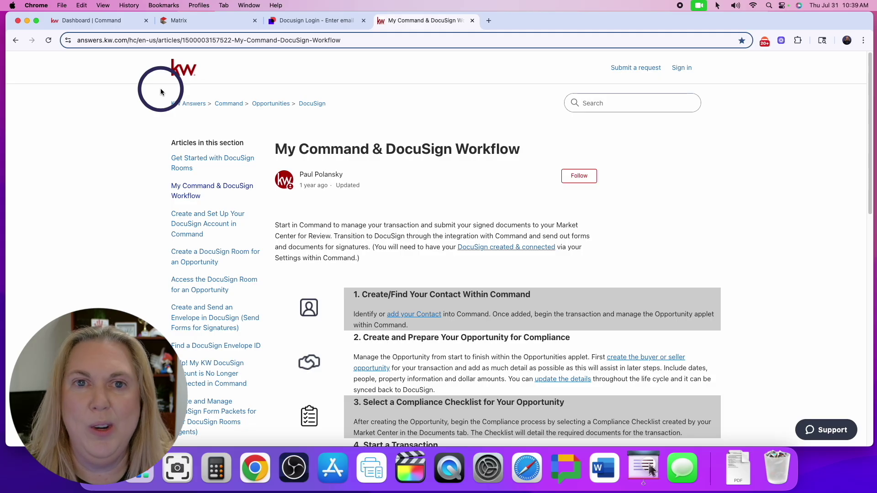
Switch back to Command and open the account settings to check the connected applications.
left_click(115, 25)
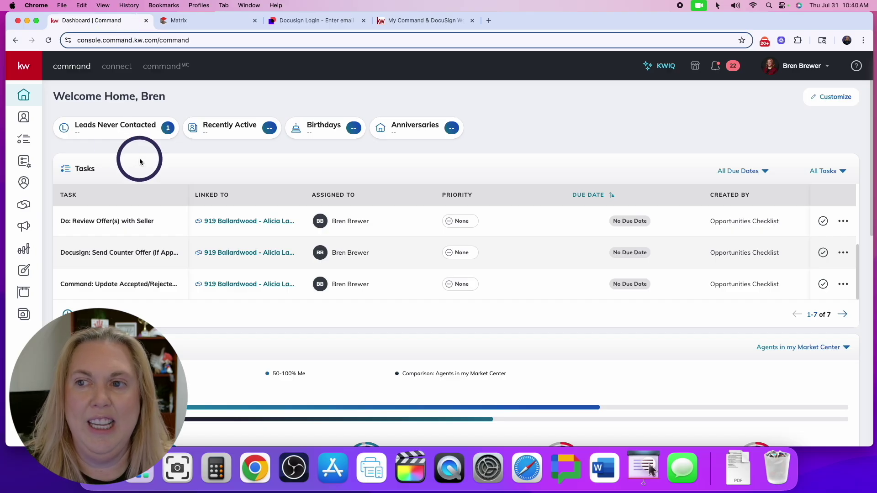
left_click(799, 68)
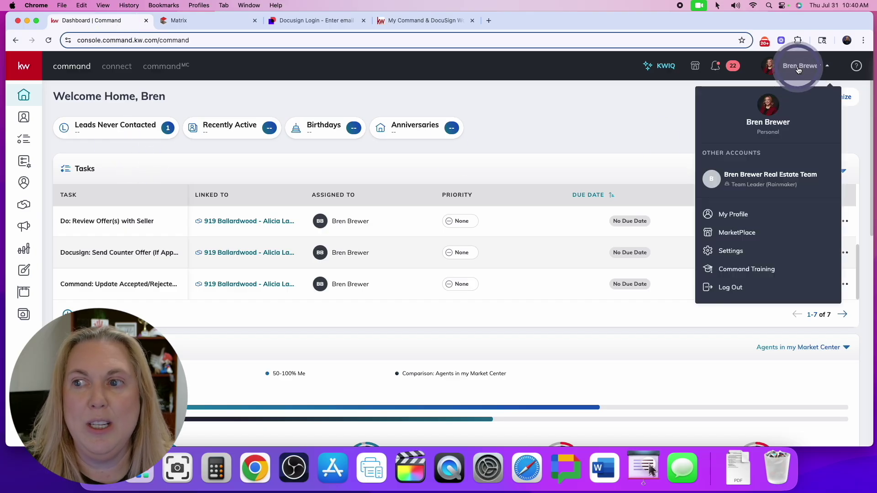
left_click(741, 251)
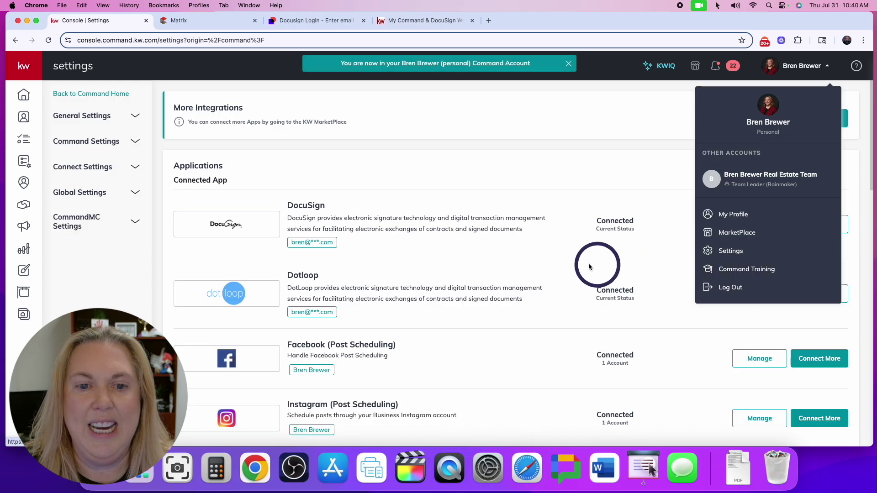
left_click(674, 122)
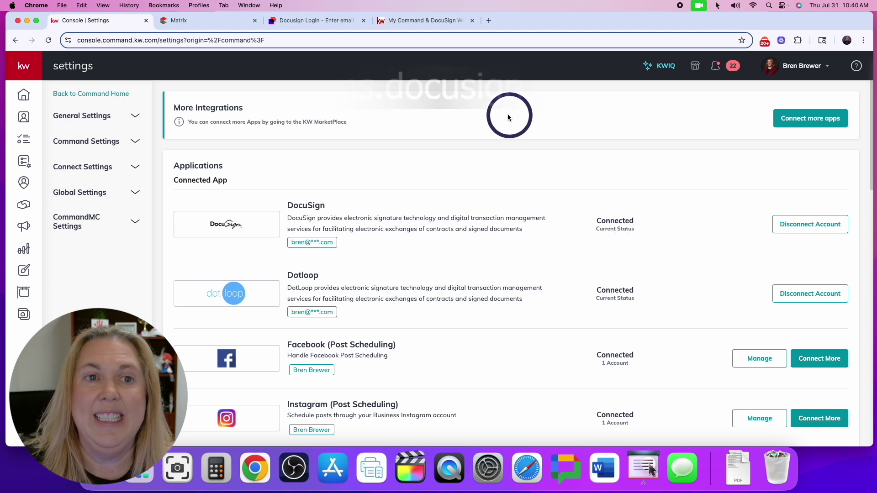
Switch to Docusign Rooms, log in with the account e-mail, and make the browser window full screen.
left_click(303, 22)
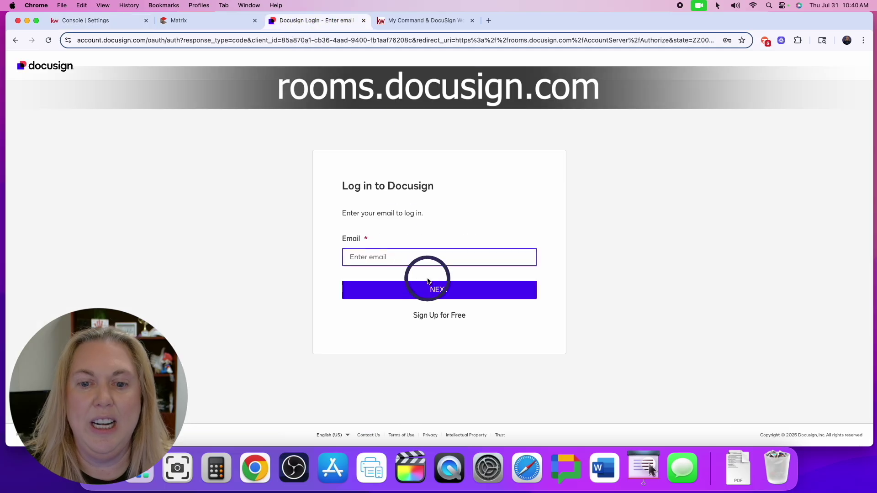
left_click(405, 256)
left_click(424, 287)
left_click(427, 294)
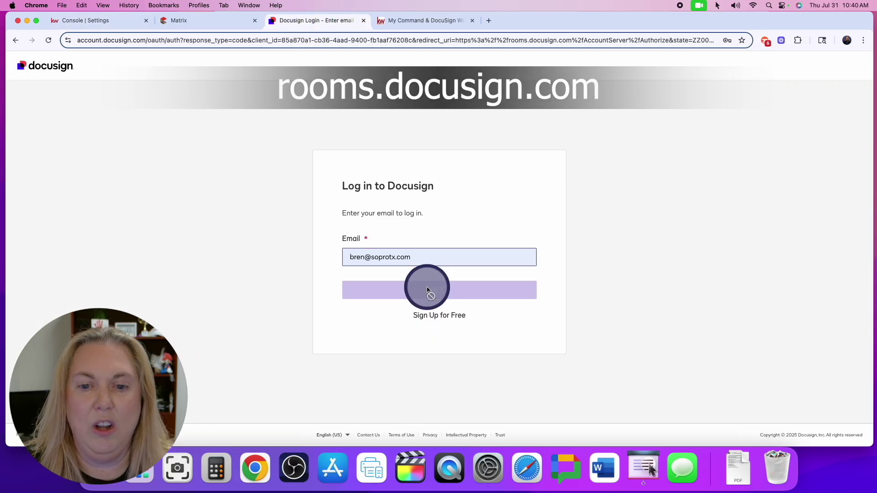
key("Return")
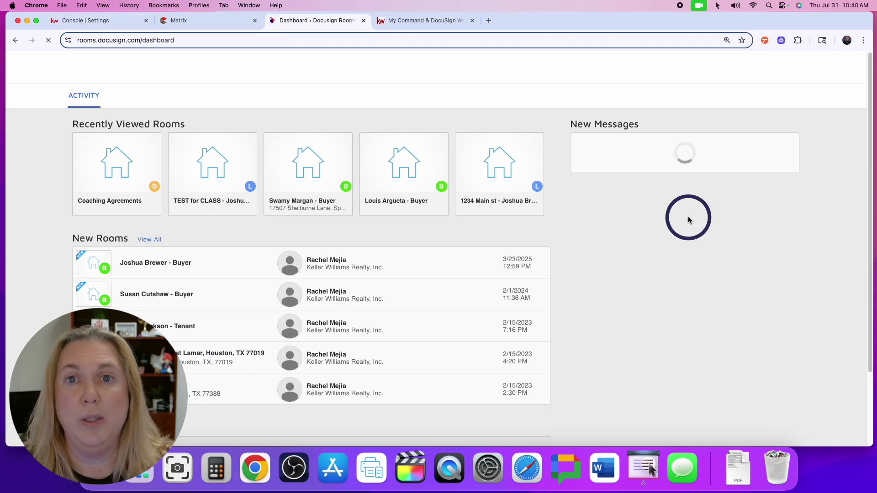
left_click(36, 21)
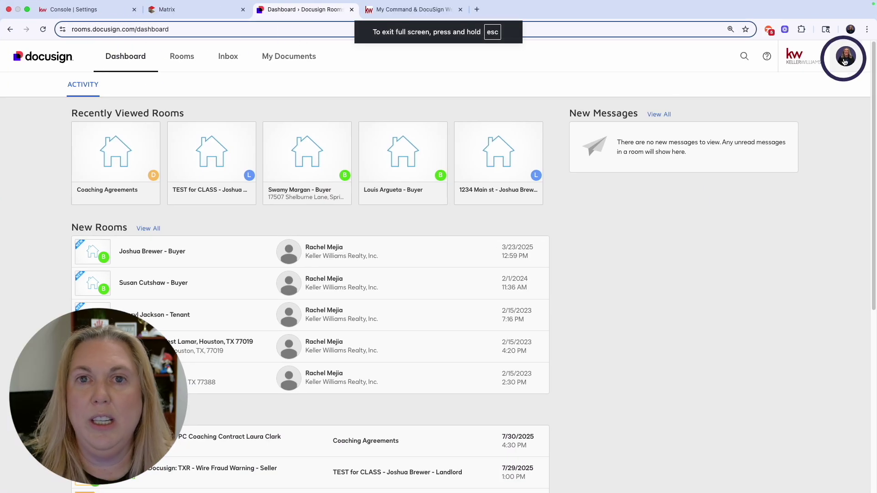
Open the Integrations preferences in Docusign Rooms and view the forms providers that can be added.
left_click(842, 63)
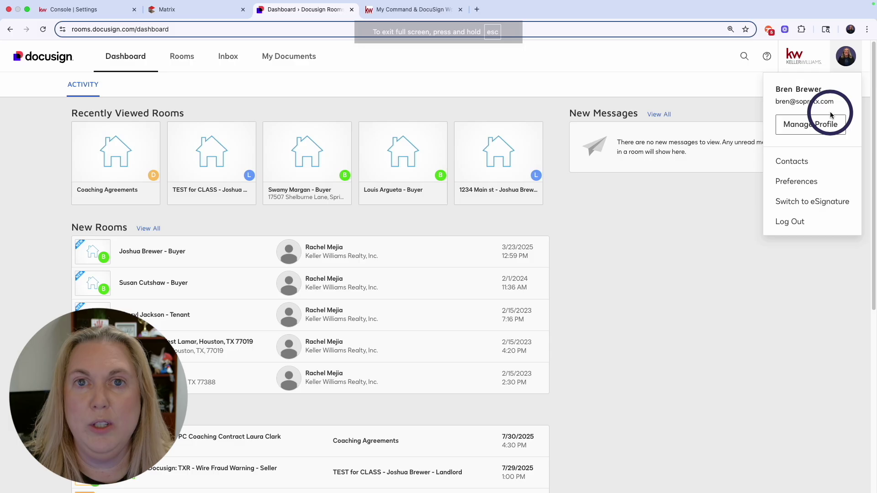
left_click(791, 183)
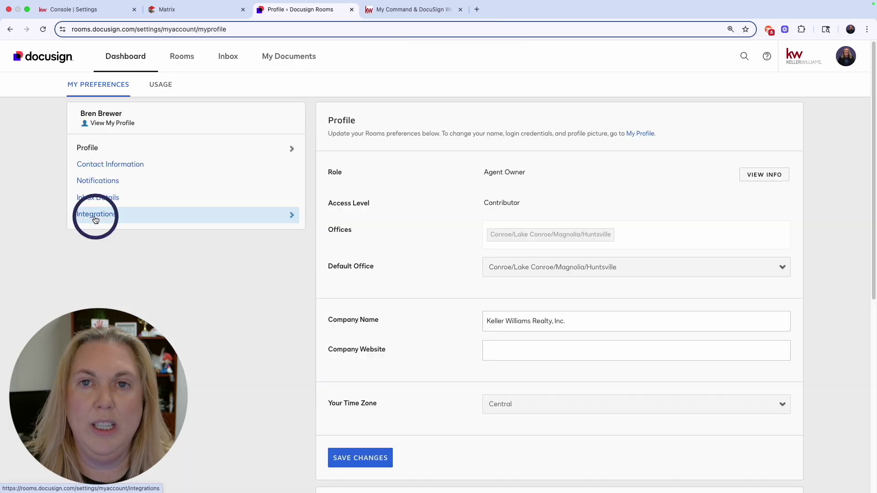
left_click(96, 218)
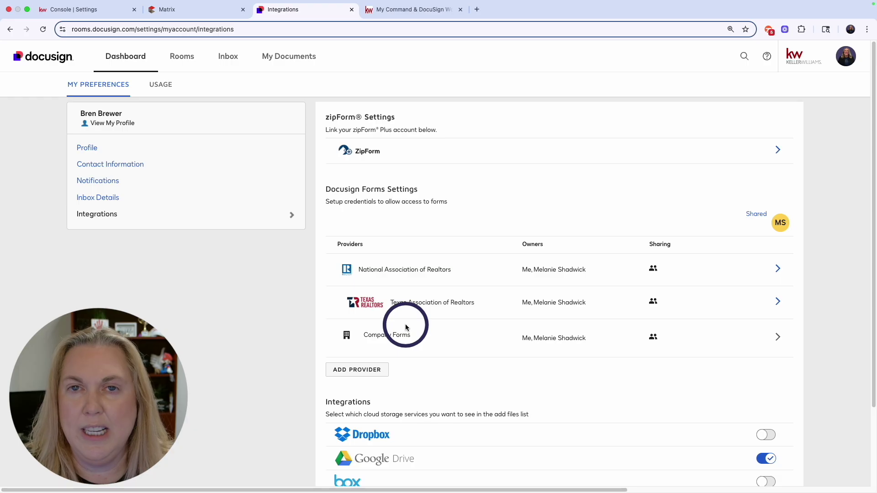
left_click(359, 371)
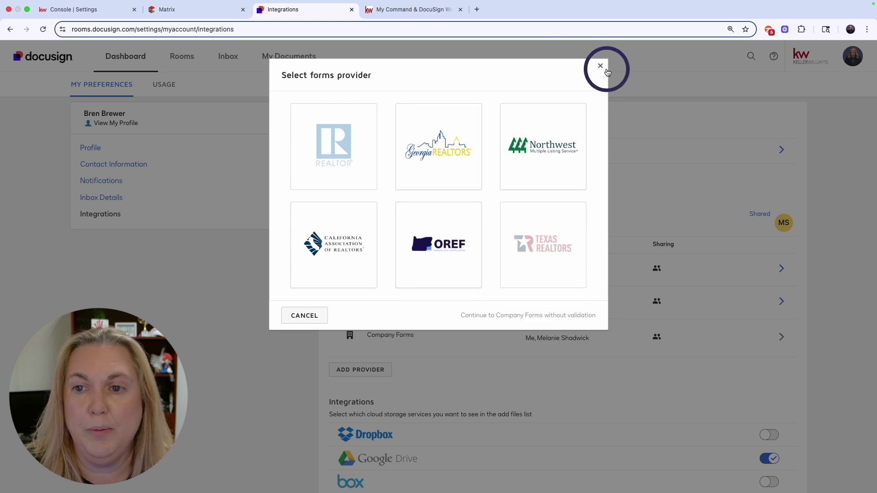
left_click(601, 66)
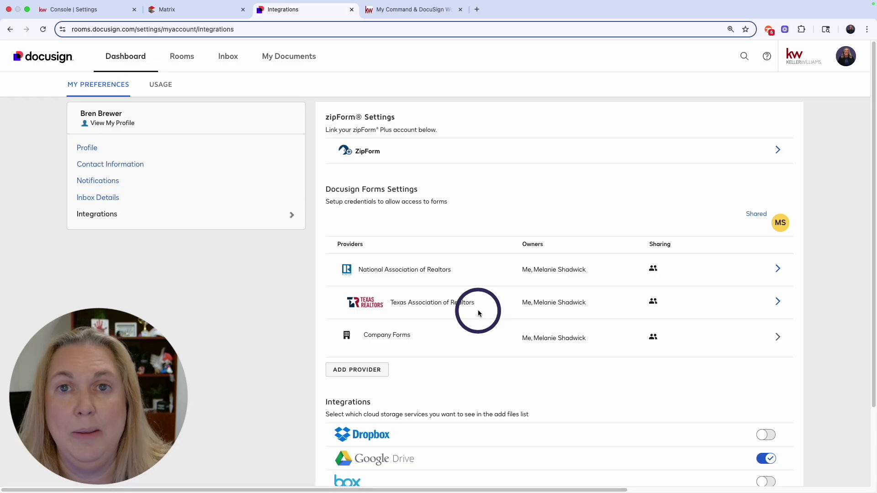
Review the numbered workflow steps in the My Command & DocuSign Workflow article.
left_click(402, 9)
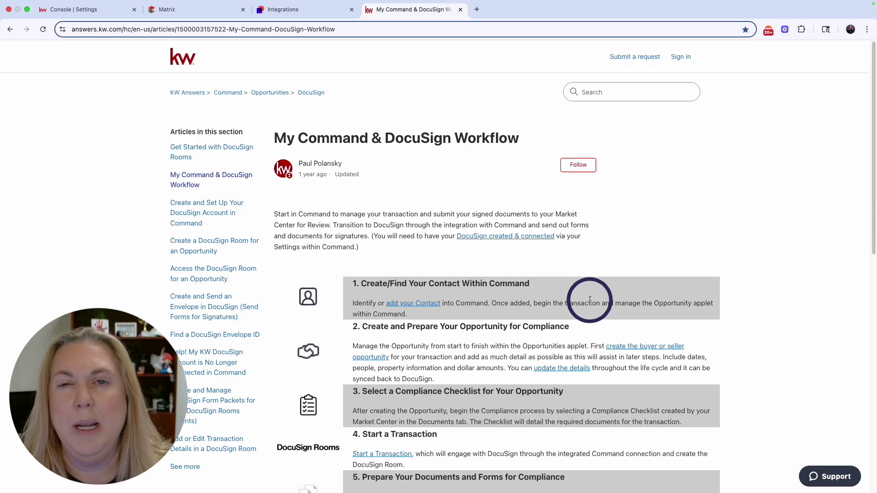
scroll(546, 278, "down", 1)
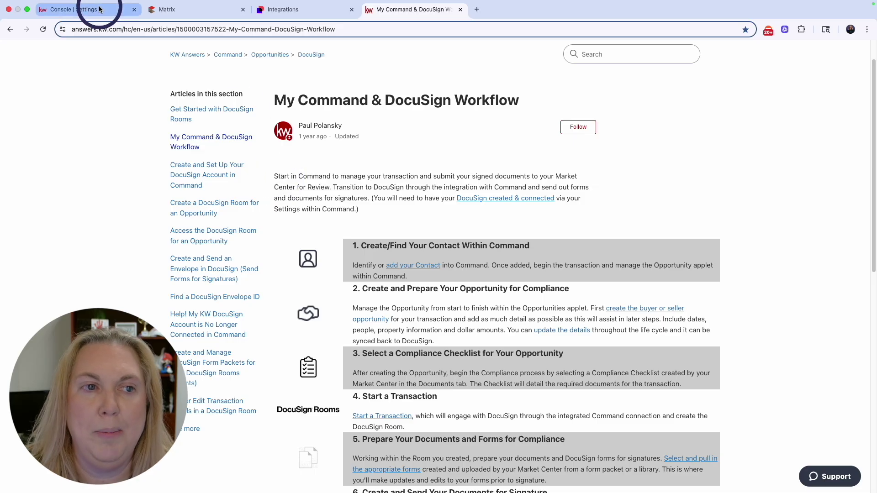
Switch to Command and start a new opportunity with the type Buyer.
left_click(78, 9)
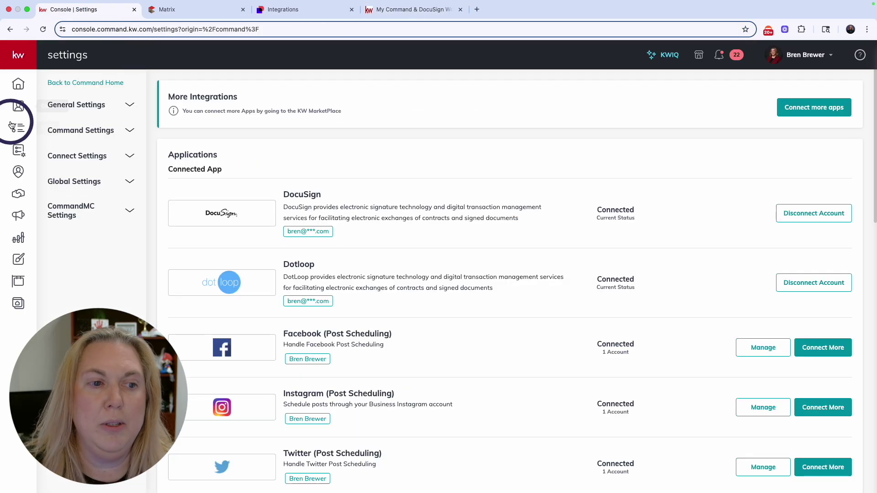
left_click(22, 196)
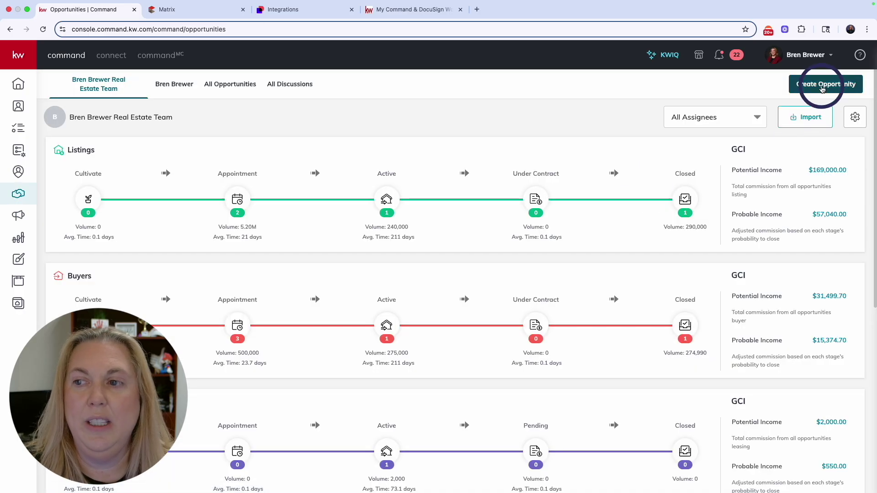
left_click(822, 87)
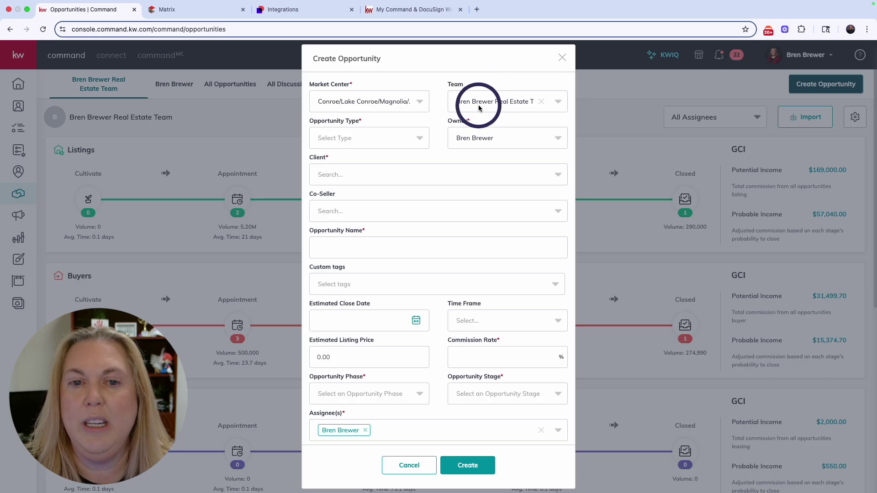
left_click(350, 137)
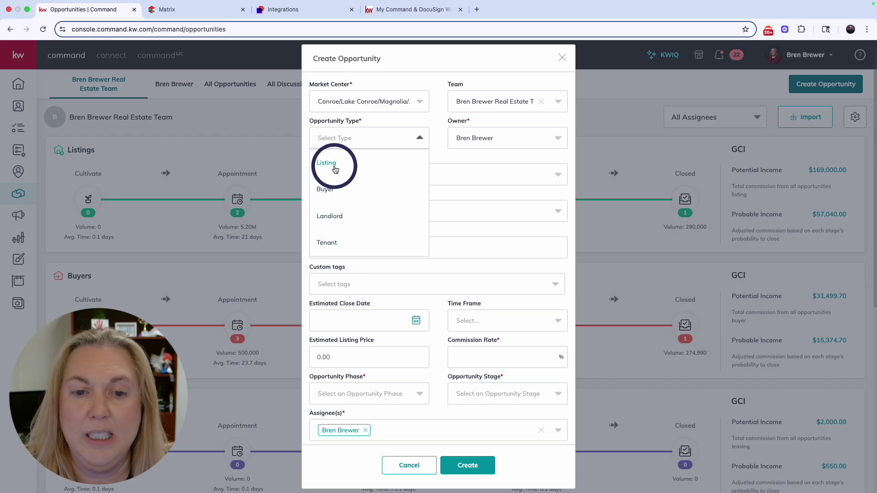
left_click(324, 188)
Search the contacts for the client, enter the client's full name, and add it as a new contact.
left_click(361, 175)
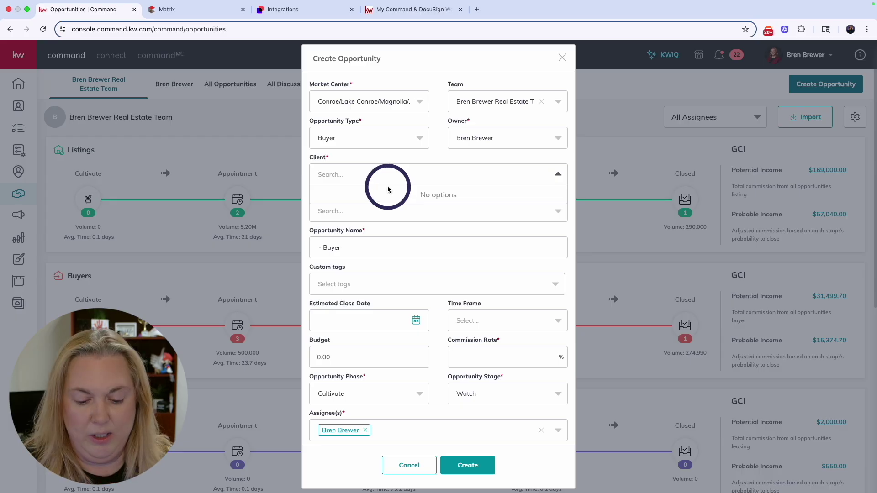
type("josh")
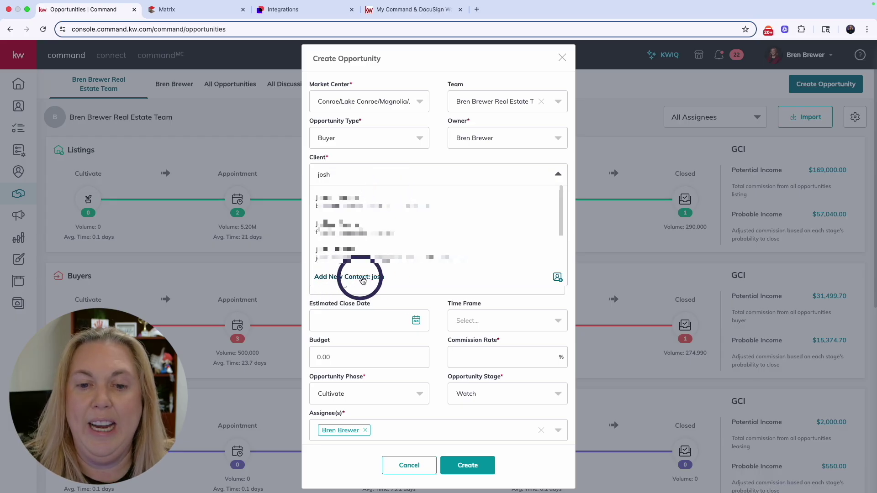
left_click(324, 174)
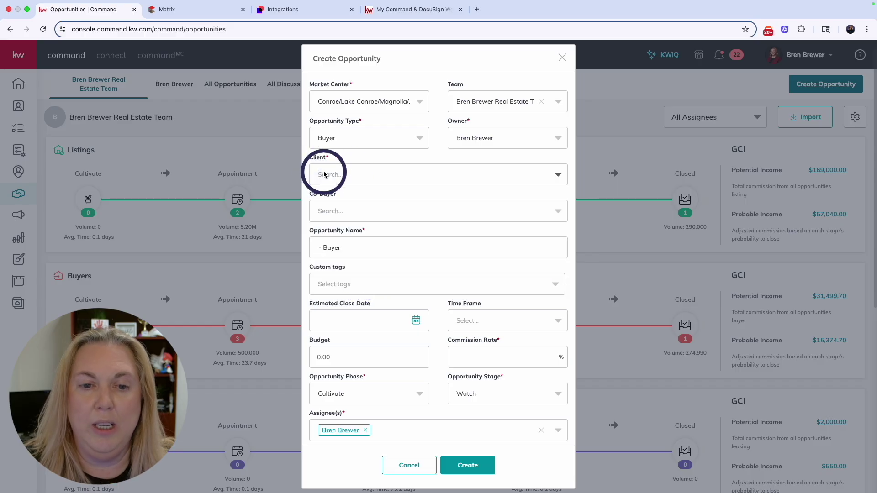
type("j")
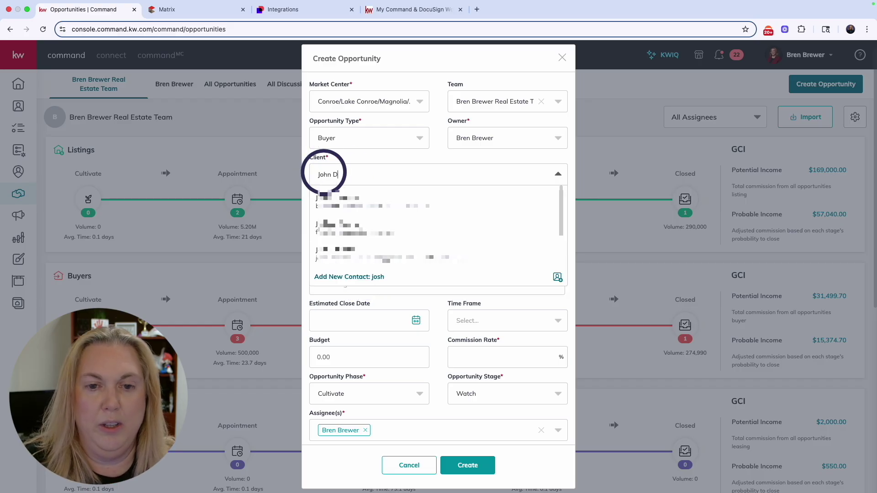
type("oe")
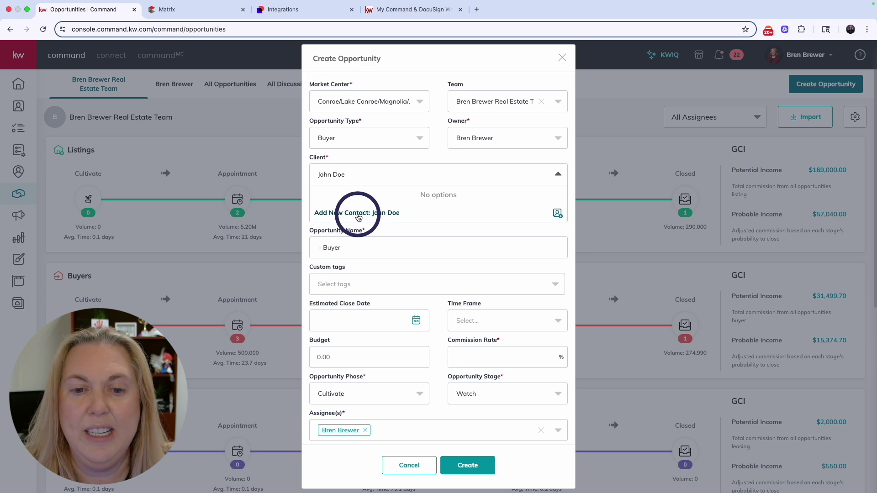
left_click(359, 218)
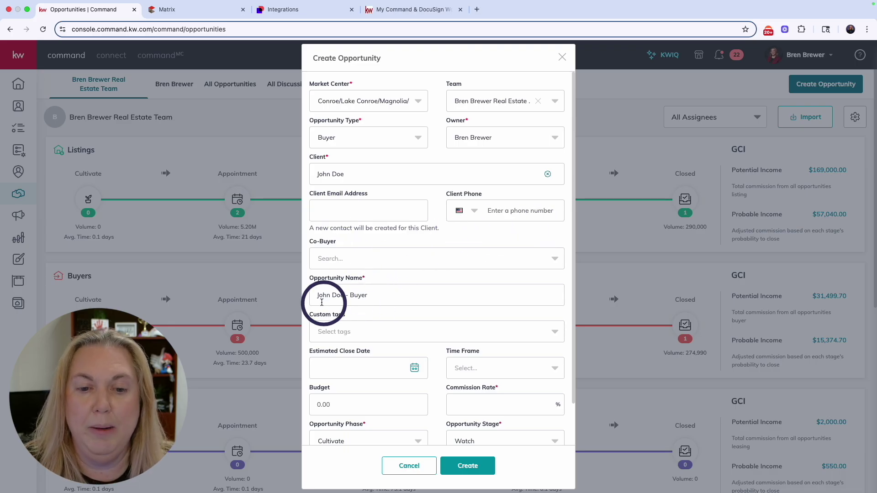
Prefix the opportunity name with "TESTING TESTING -" and set the commission rate to 3%.
left_click(322, 302)
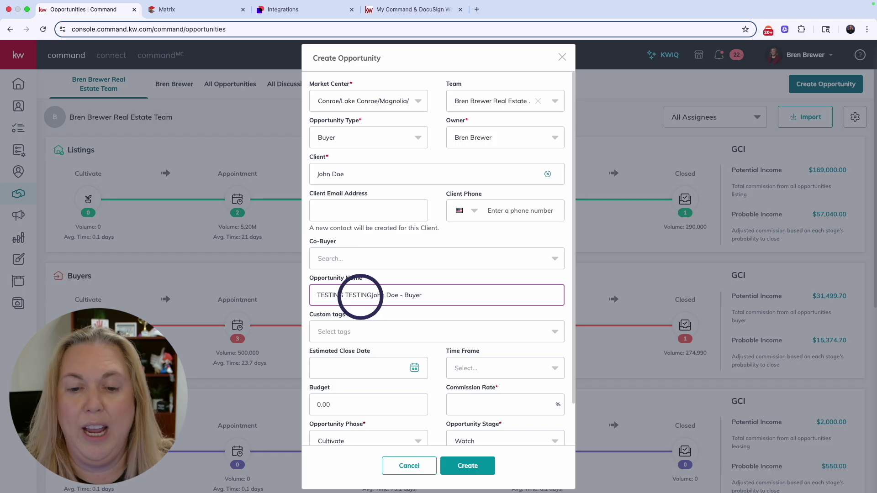
type("TESTING TESTING -")
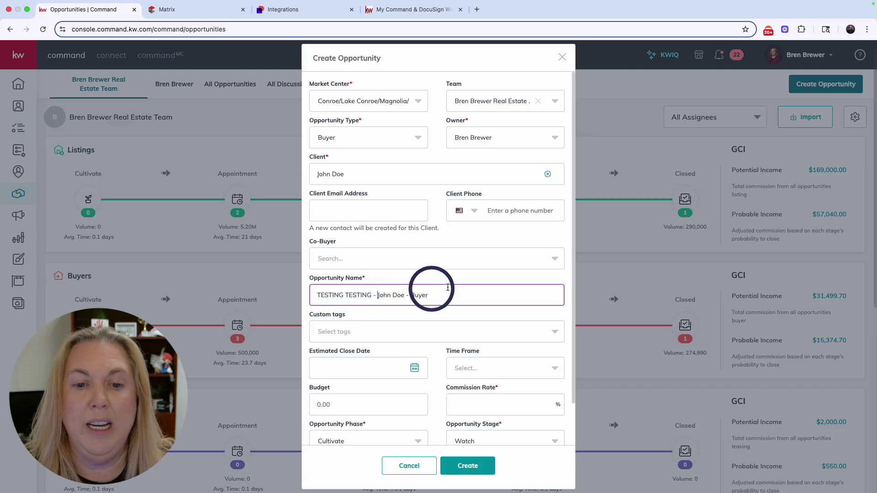
scroll(517, 309, "down", 1)
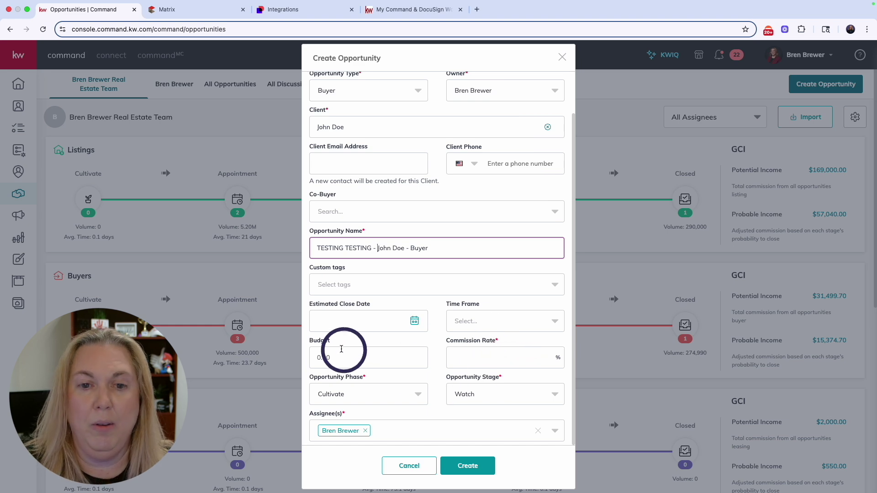
scroll(361, 132, "up", 1)
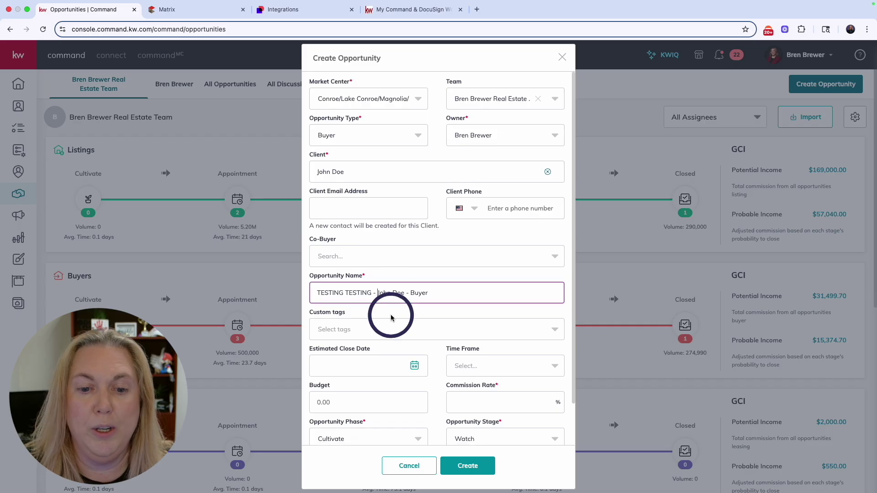
scroll(411, 320, "down", 1)
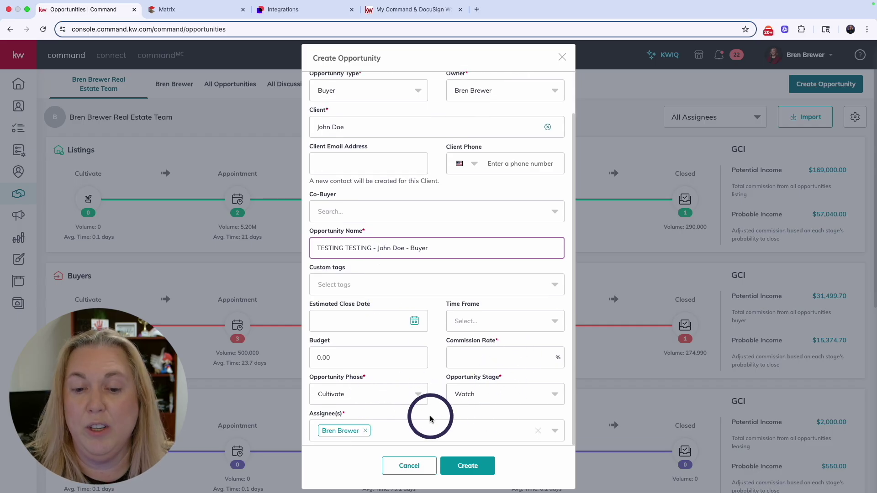
left_click(468, 361)
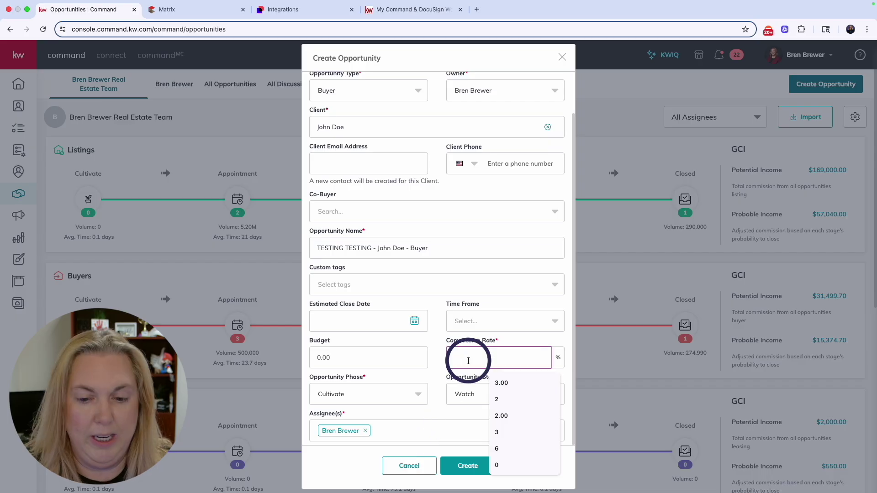
type("3")
Create the buyer opportunity and open its details from the list of all opportunities.
left_click(433, 384)
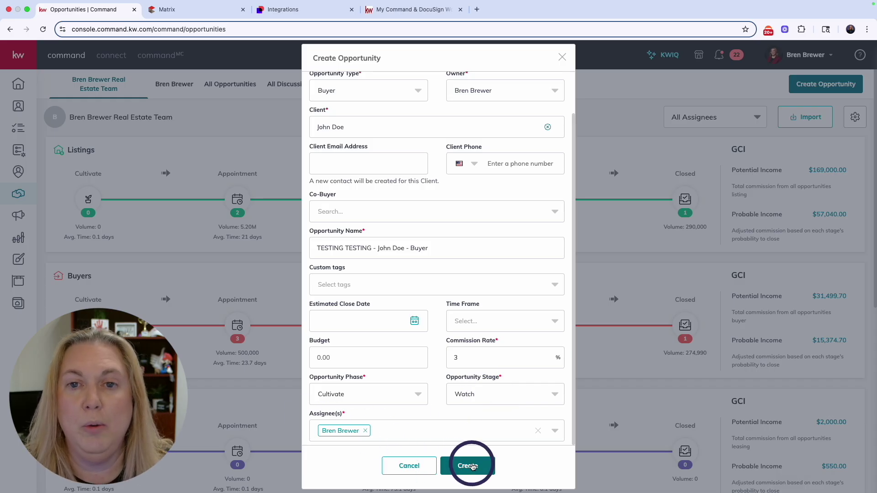
left_click(473, 466)
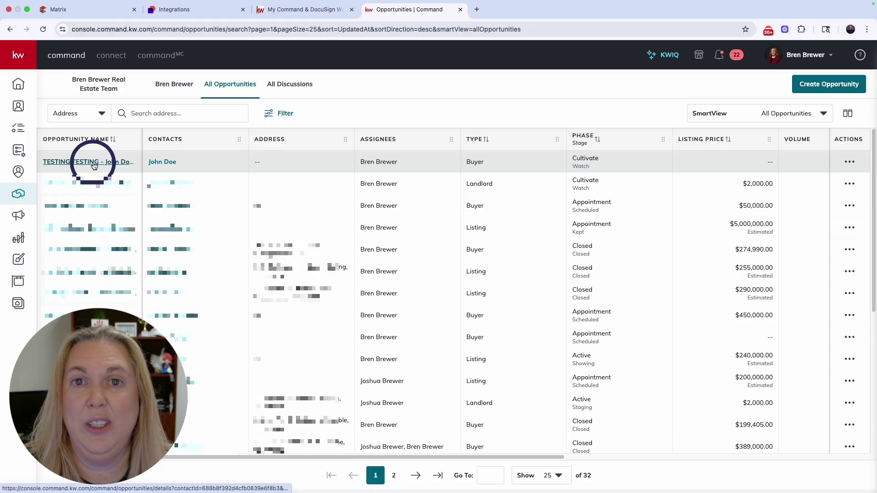
left_click(94, 166)
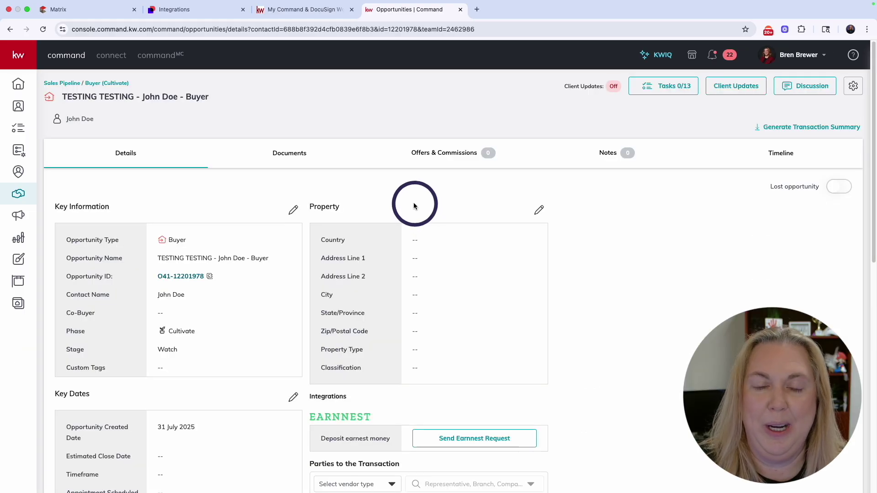
Review the opportunity's key information, property, key dates, financial and ownership details.
scroll(256, 185, "down", 2)
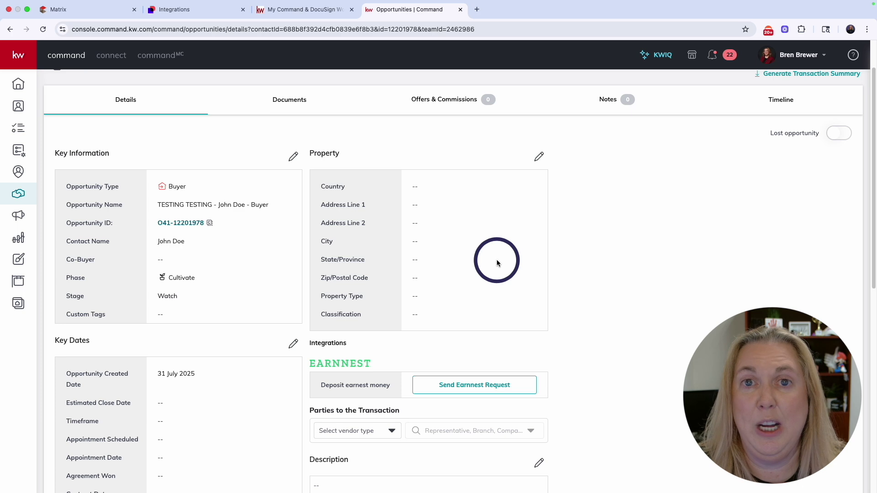
scroll(500, 265, "down", 1)
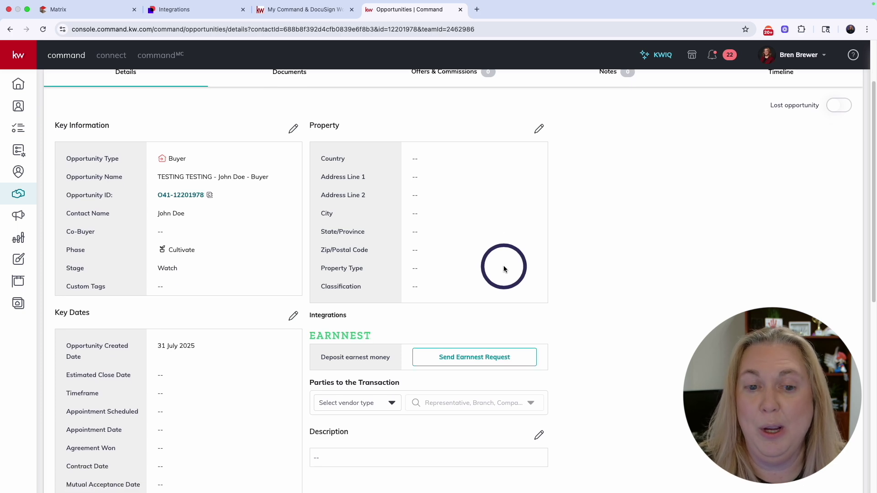
scroll(504, 268, "down", 8)
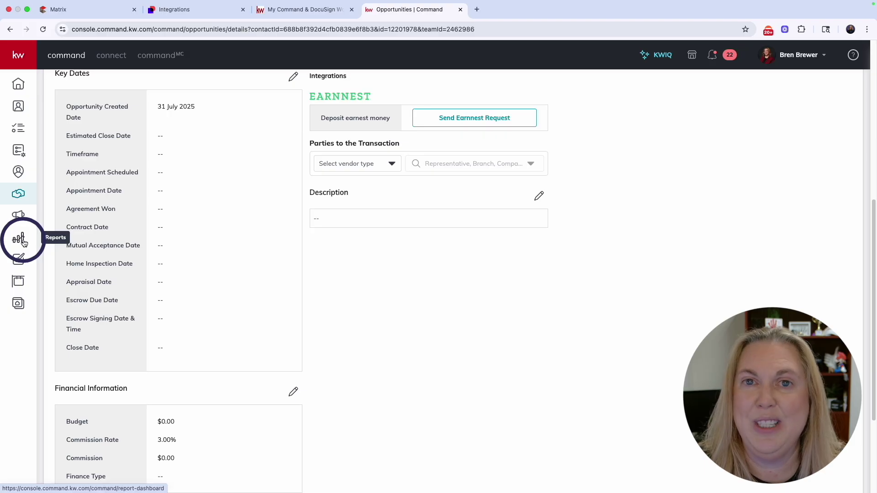
scroll(227, 215, "down", 5)
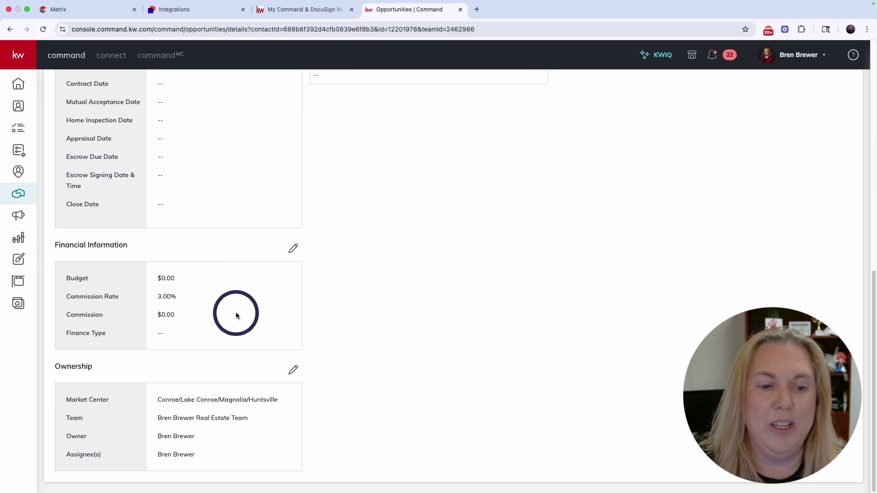
scroll(274, 311, "up", 1)
scroll(293, 305, "up", 10)
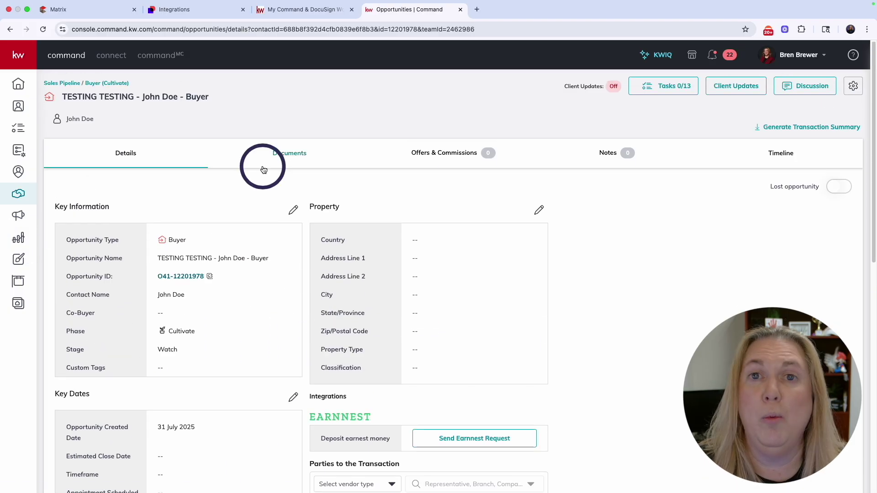
Open the opportunity's documents checklist and examine the manual file upload and the available attachment sources.
left_click(296, 157)
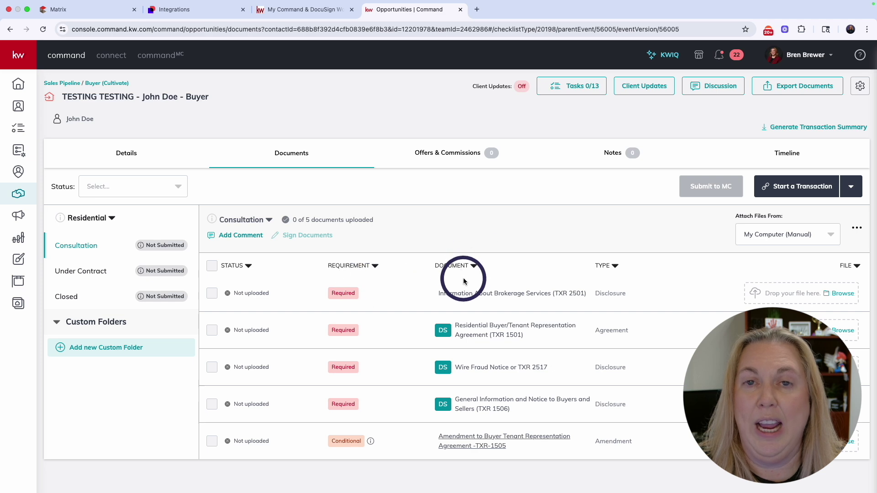
left_click(794, 296)
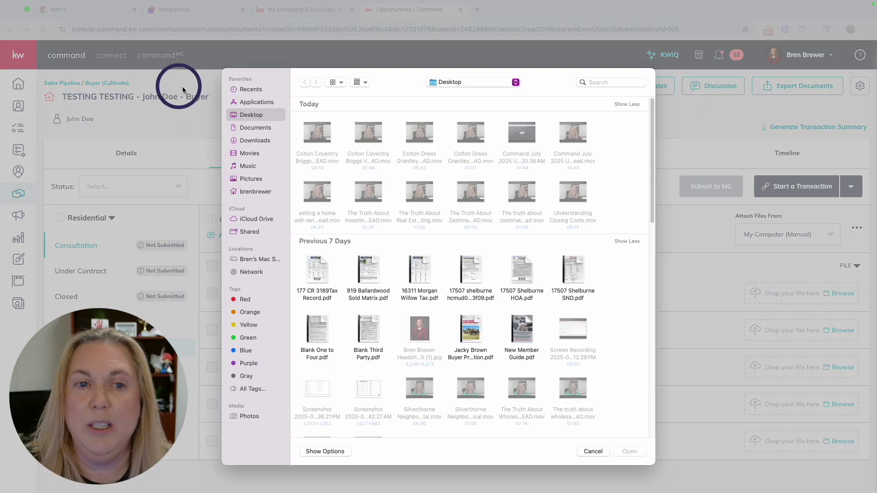
left_click(592, 452)
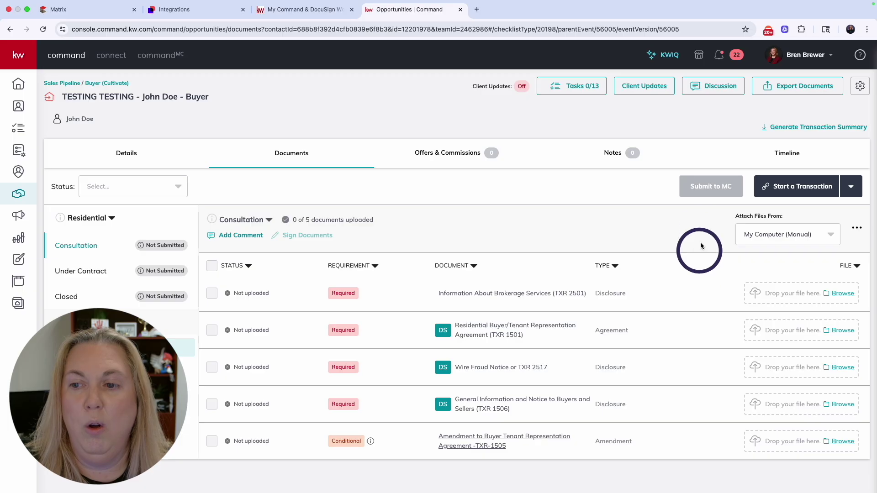
left_click(768, 235)
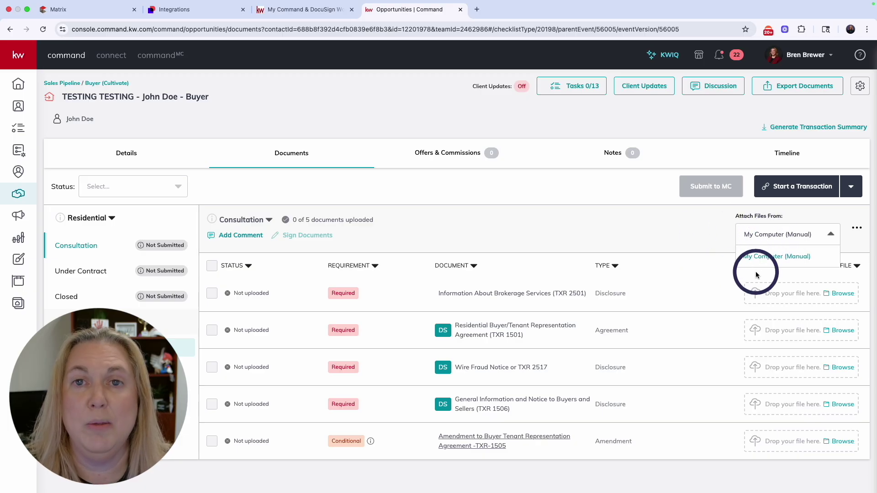
left_click(713, 245)
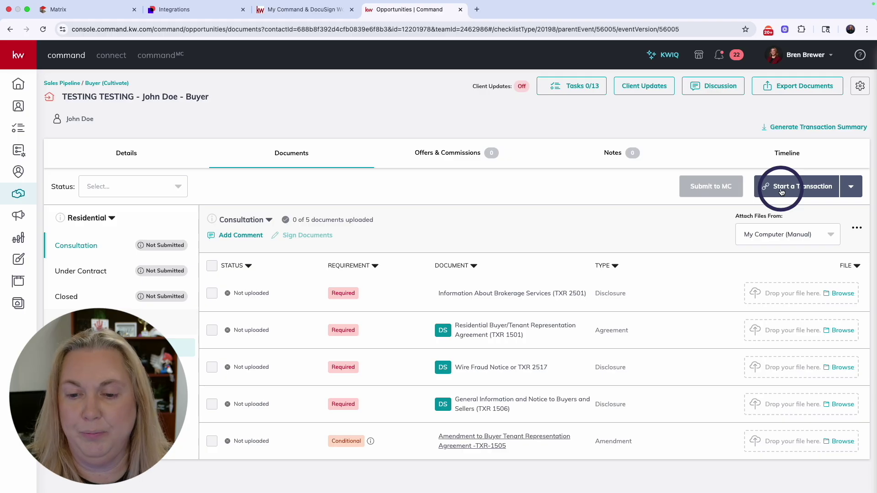
Choose the Residential document checklist and show its Consultation stage.
left_click(86, 218)
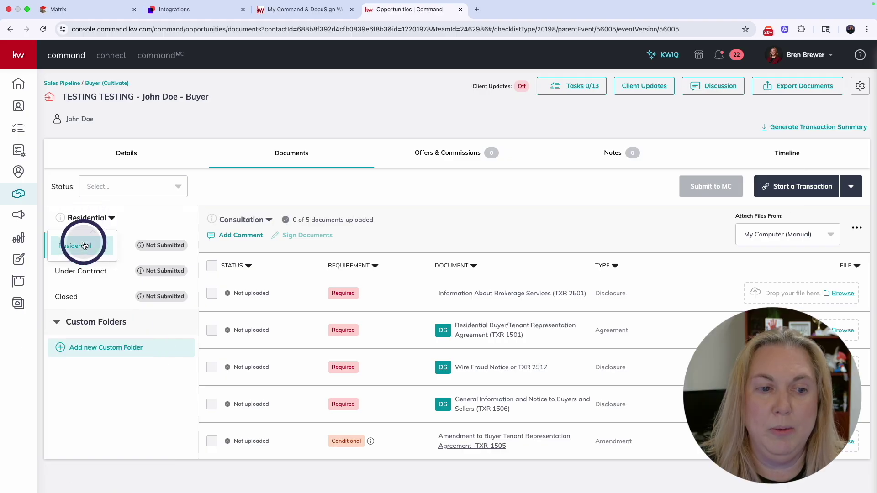
left_click(85, 246)
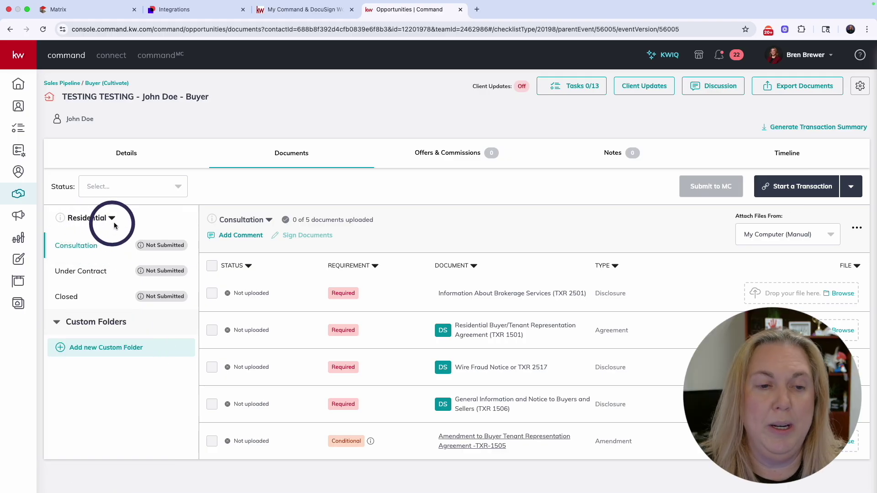
left_click(75, 246)
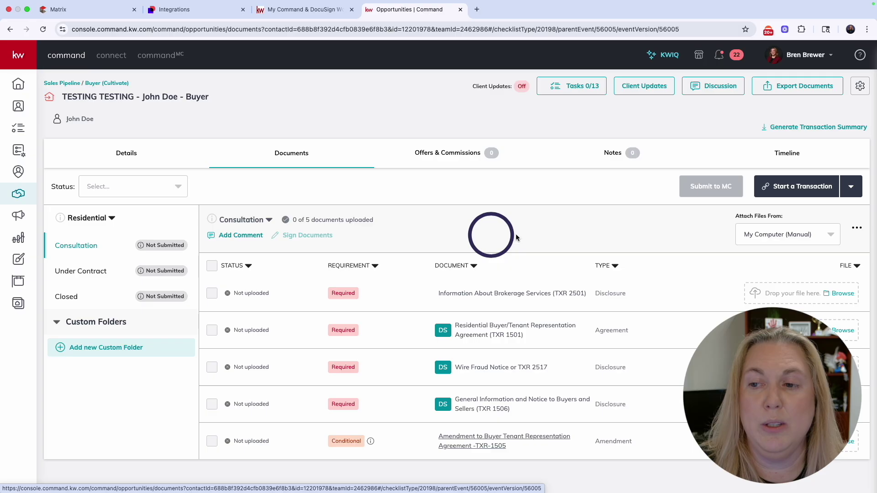
Start a DocuSign transaction for the opportunity, and return to Command to check the linked documents checklist.
left_click(795, 188)
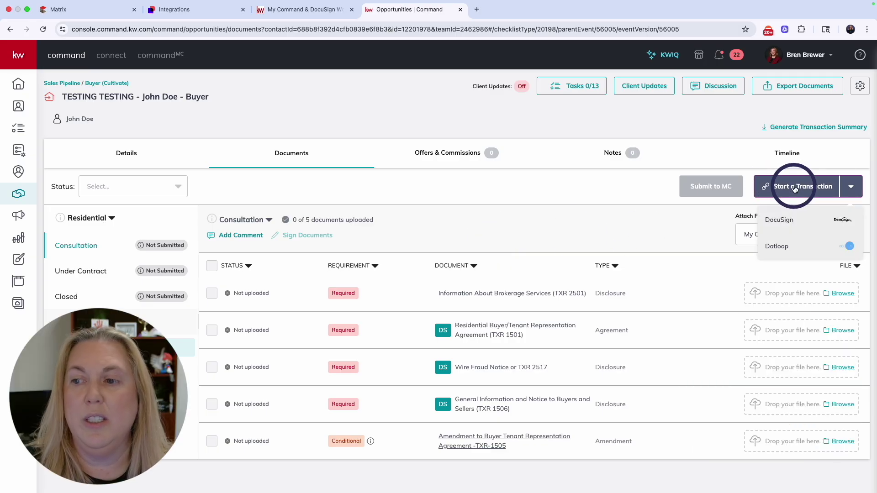
left_click(787, 222)
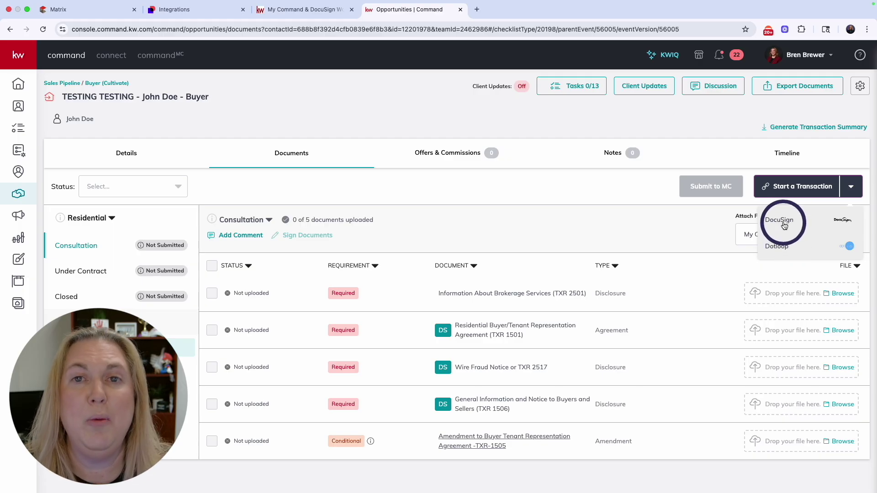
left_click(783, 225)
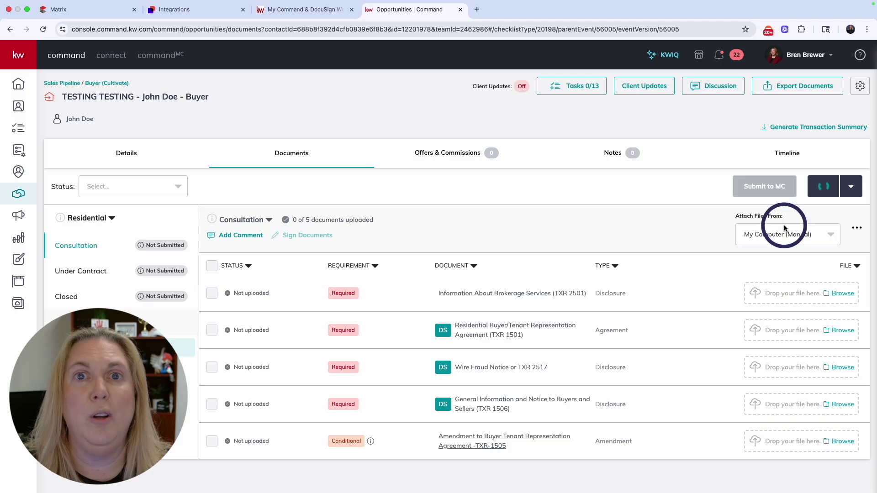
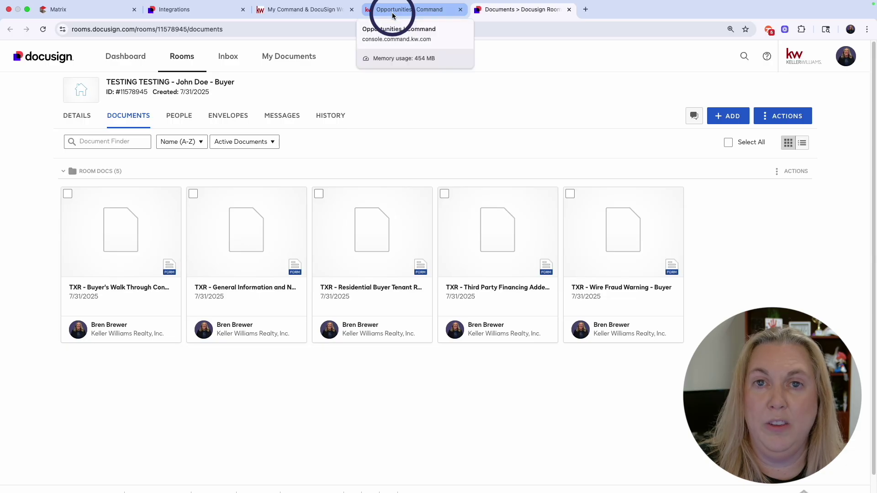
left_click(392, 16)
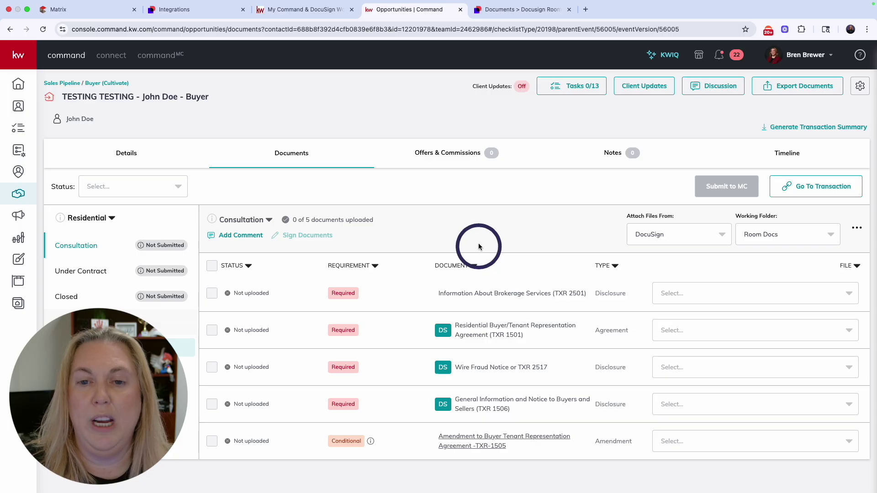
Switch to the DocuSign room and search the TXR - Texas Association forms library for "brokerage".
left_click(496, 14)
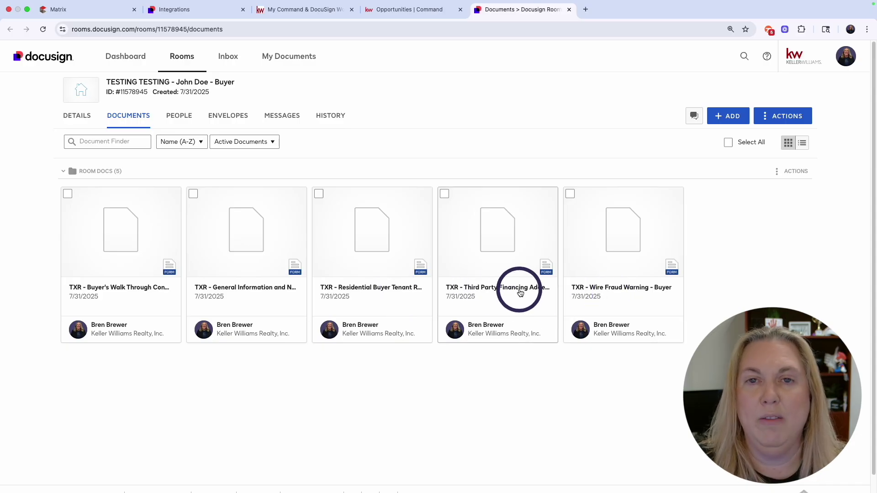
left_click(727, 117)
left_click(736, 157)
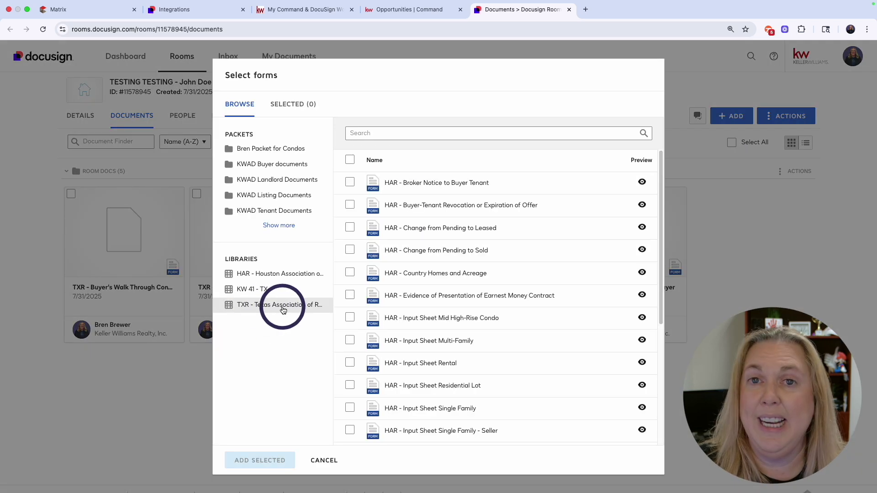
left_click(283, 307)
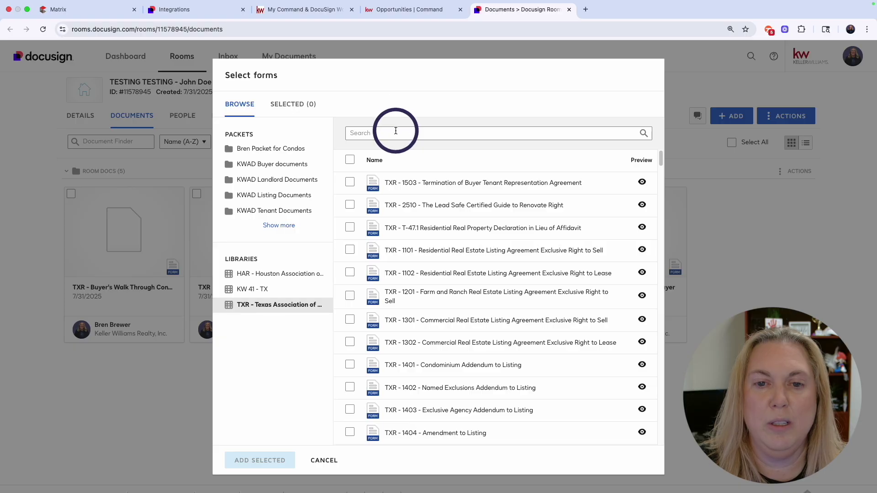
left_click(395, 131)
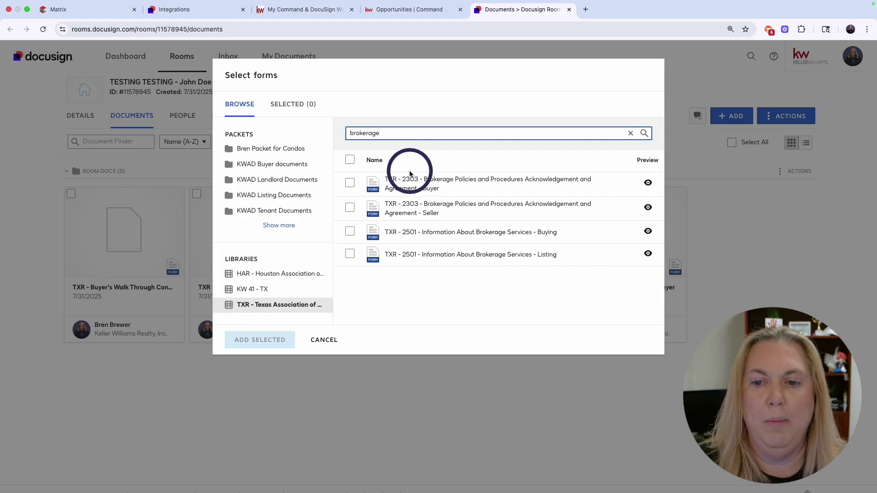
Add the form TXR - 2501 - Information About Brokerage Services - Buying to the room with the template set to None.
left_click(350, 232)
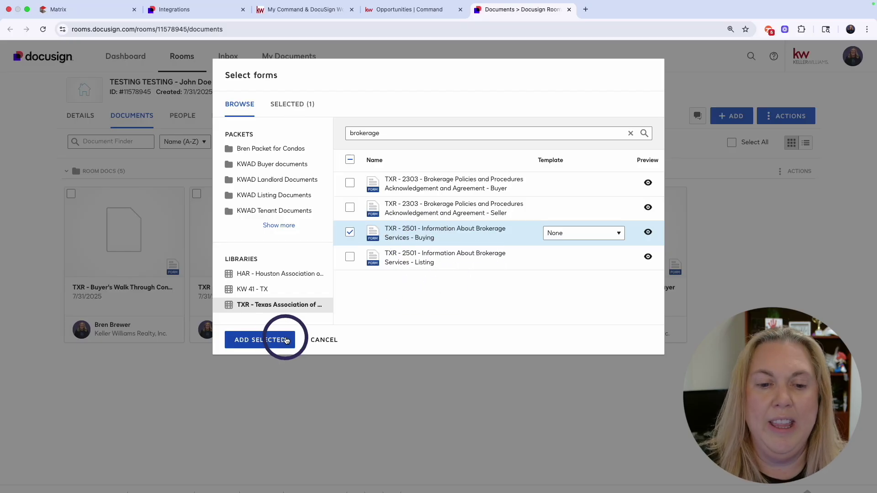
left_click(609, 245)
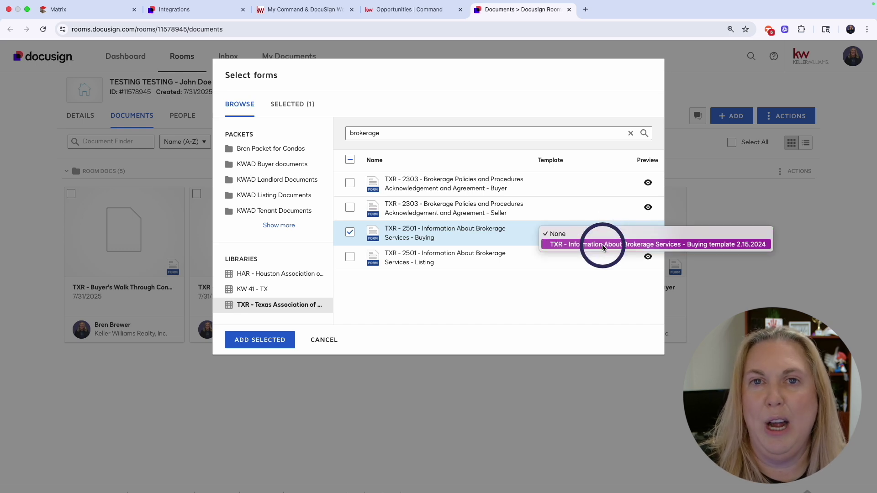
left_click(605, 233)
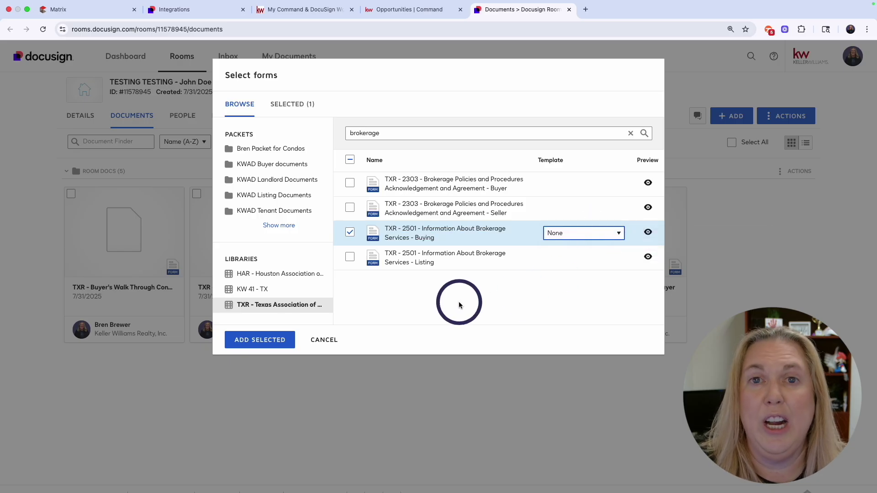
left_click(269, 340)
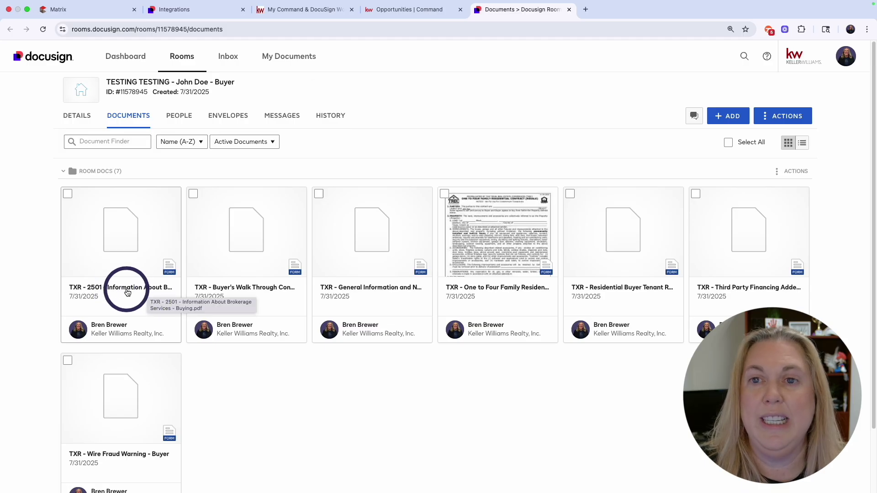
Apply the form template "TXR - Information About Brokerage Services - Buying template 2.15.2024" to the TXR - 2501 document.
right_click(118, 255)
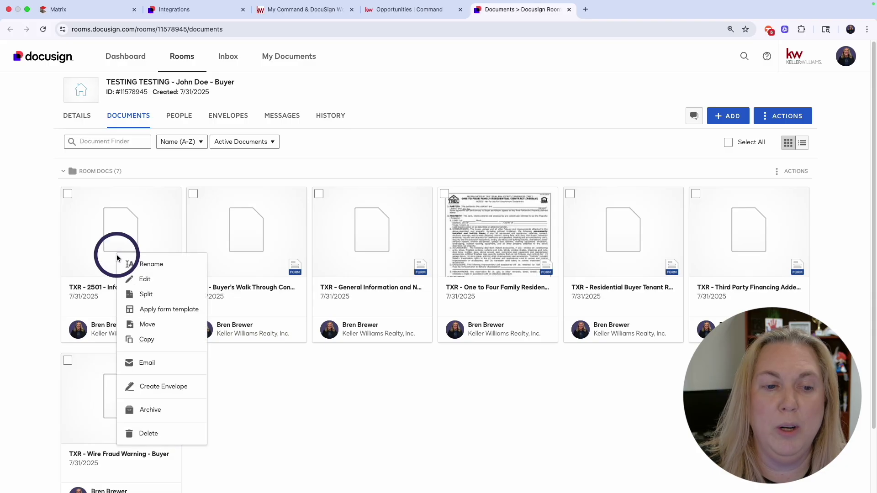
left_click(153, 311)
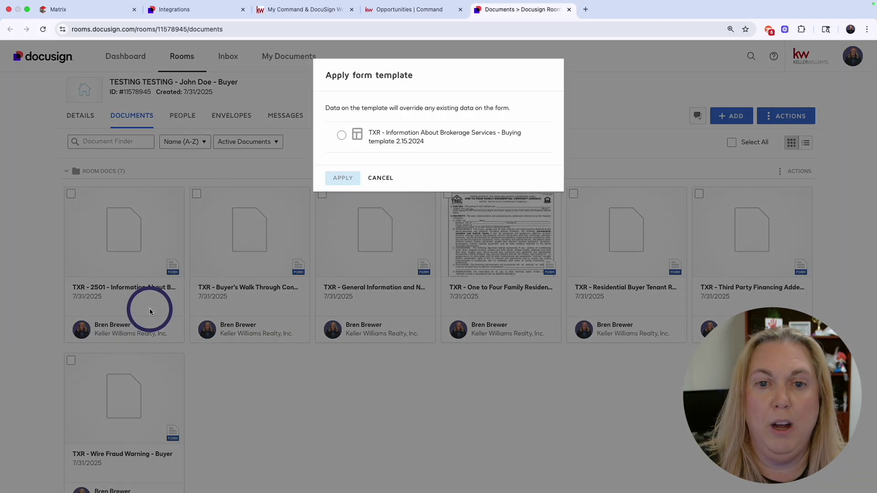
left_click(341, 133)
left_click(342, 176)
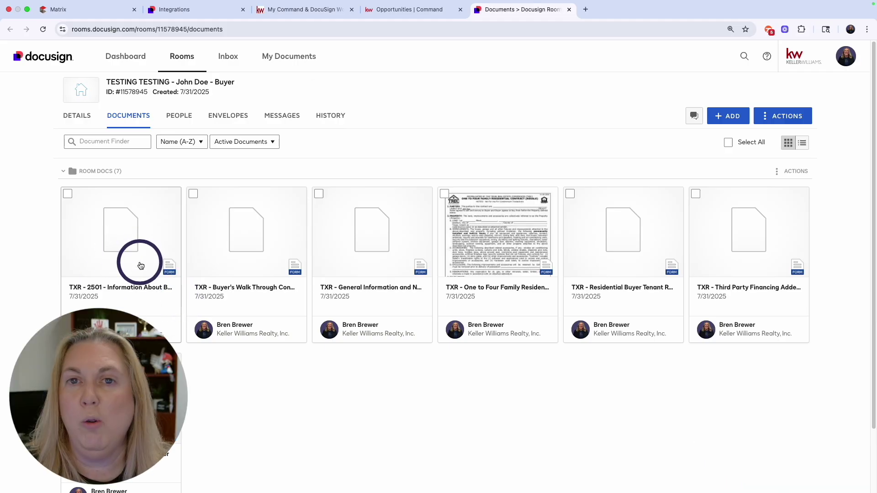
Open the room details for editing, review the fields, save the room, and return to its documents.
left_click(77, 120)
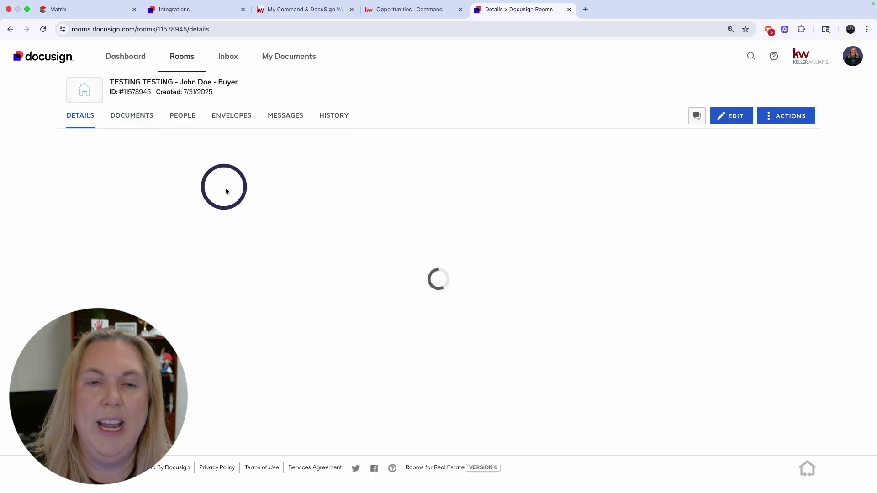
left_click(722, 115)
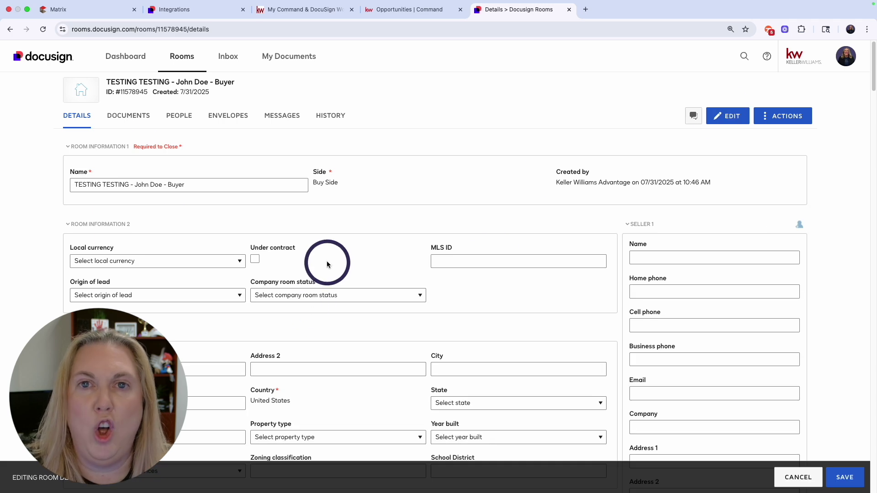
scroll(327, 259, "down", 1)
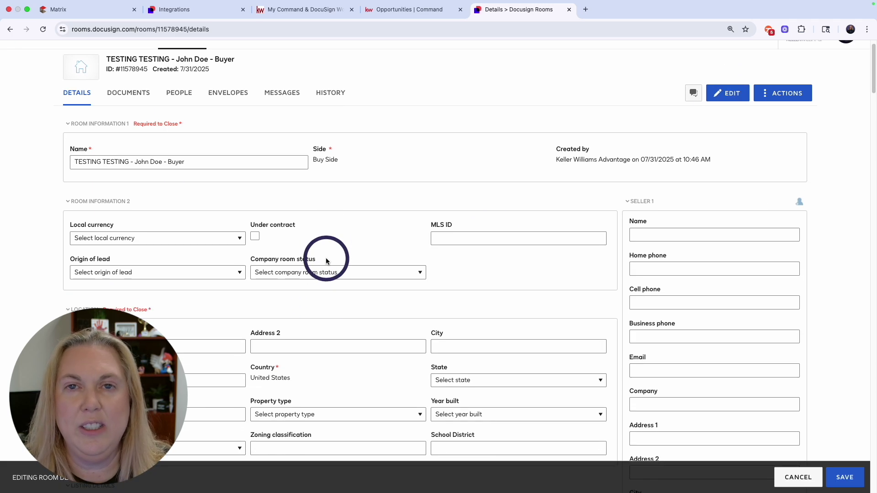
scroll(326, 260, "down", 1)
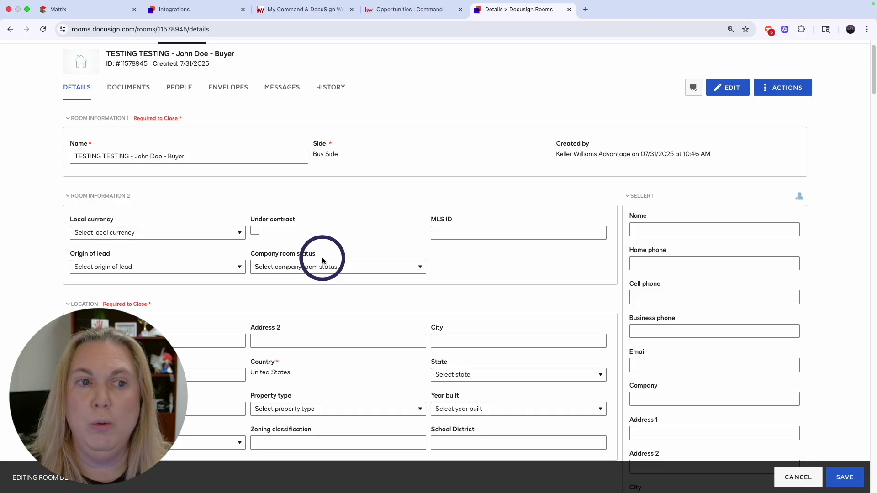
left_click(845, 478)
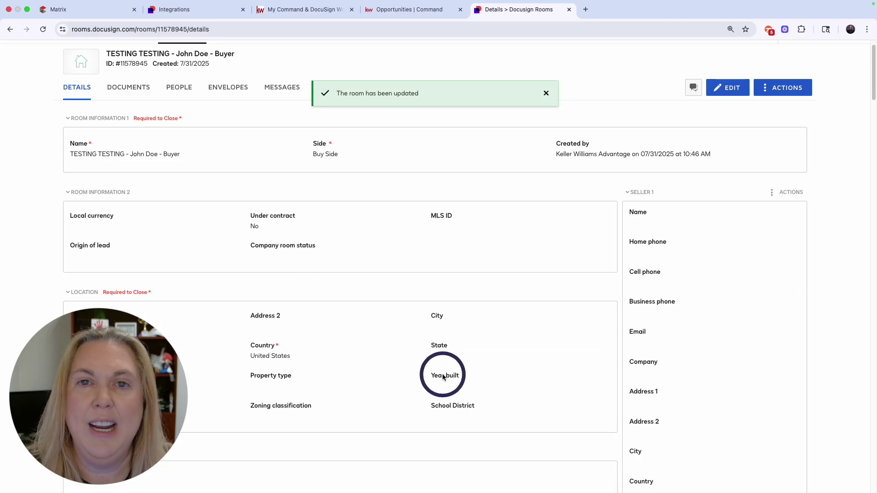
left_click(127, 89)
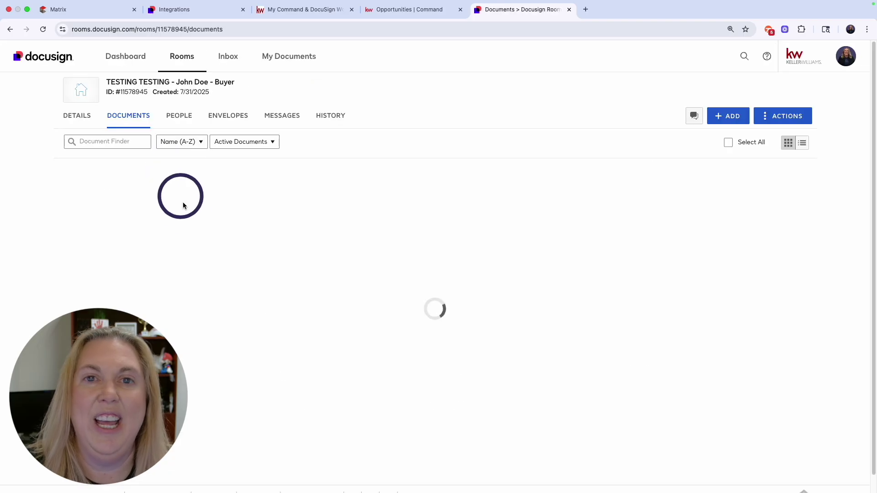
Select the 2501 Brokerage Services, General Information, Residential Buyer Tenant Representation and Wire Fraud Warning forms, and start an e-signature envelope with them.
scroll(184, 205, "down", 1)
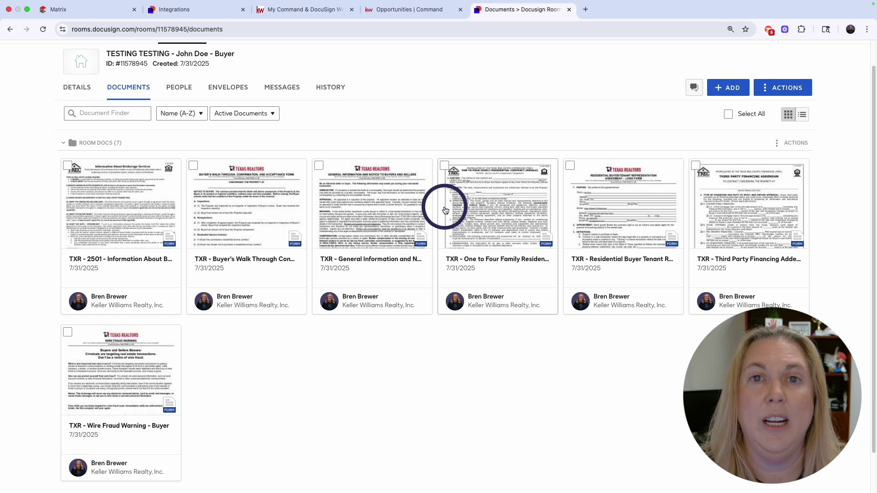
left_click(67, 168)
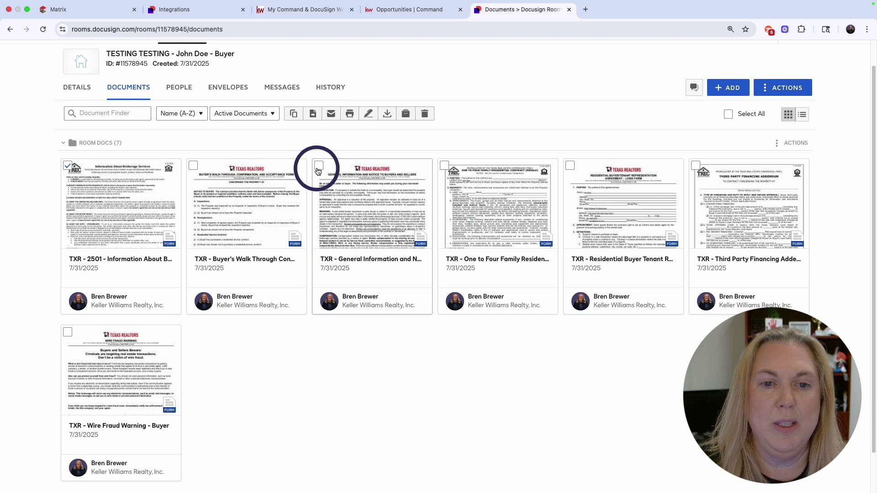
left_click(318, 167)
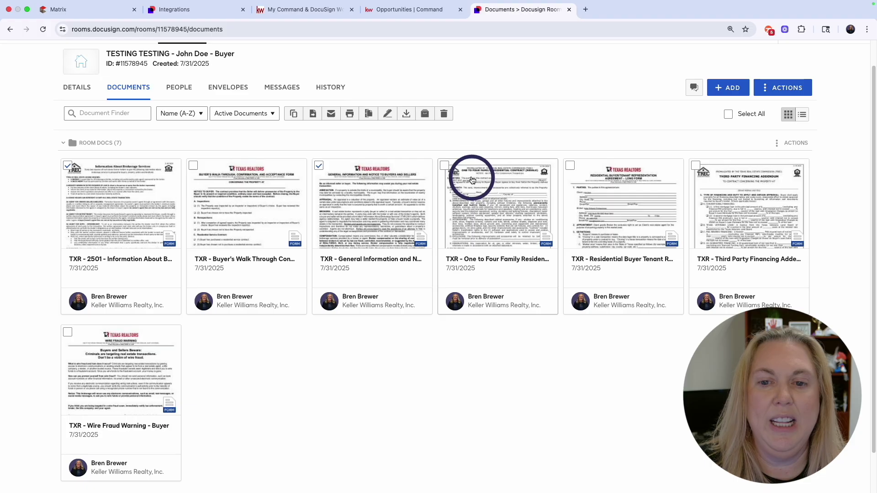
left_click(571, 166)
left_click(67, 332)
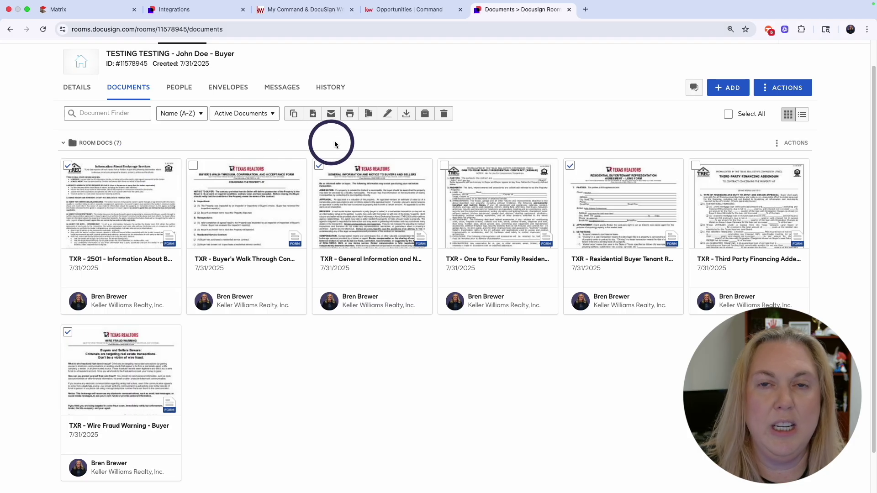
left_click(389, 114)
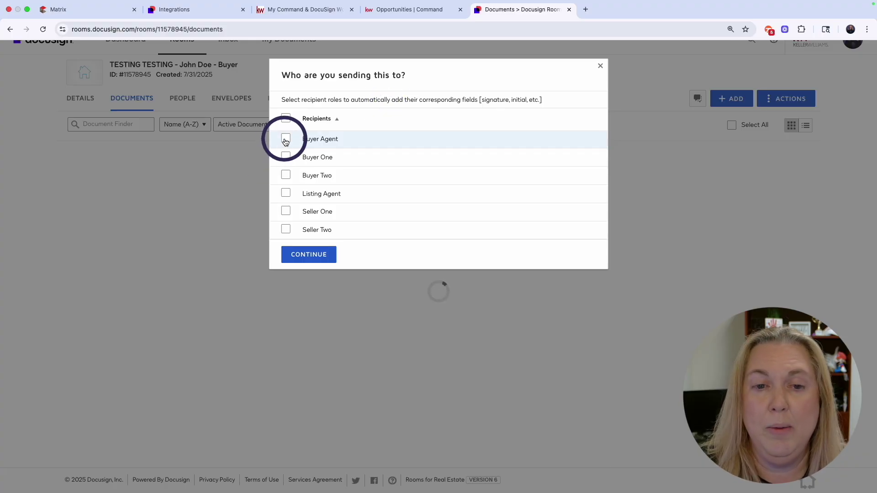
Choose Buyer Agent and Buyer One as the recipient roles and continue to the envelope preparation.
left_click(285, 140)
left_click(285, 158)
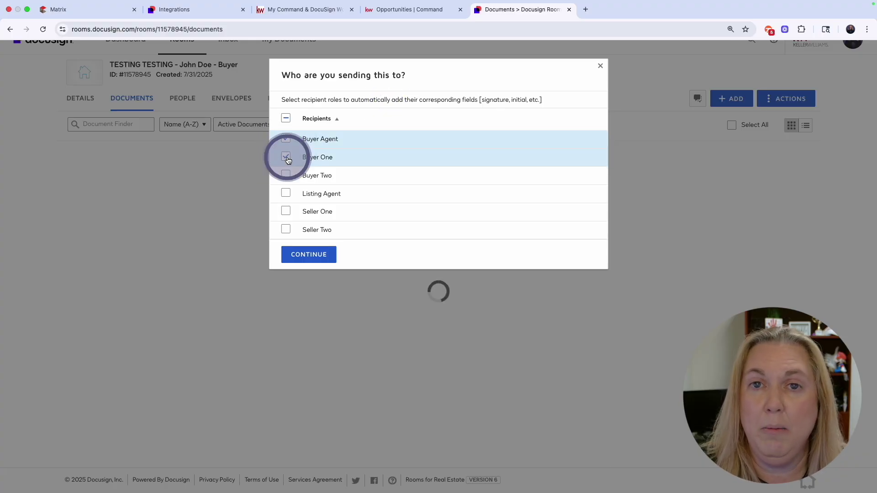
left_click(288, 177)
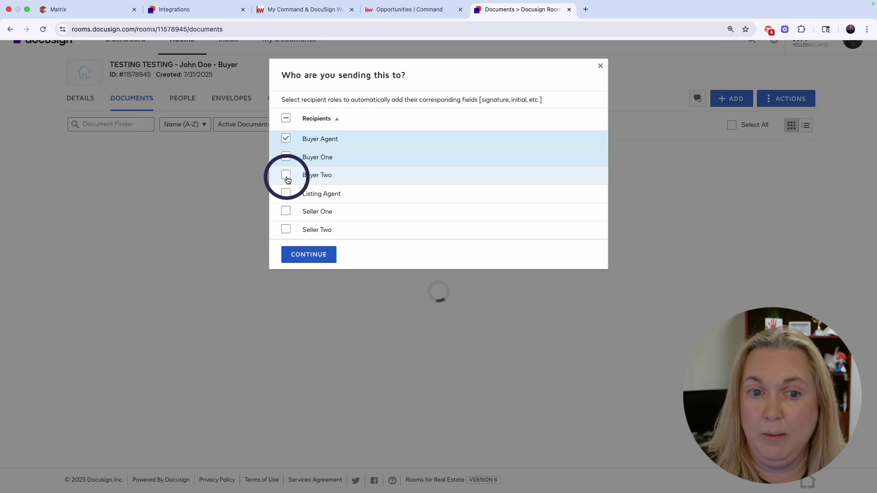
left_click(314, 255)
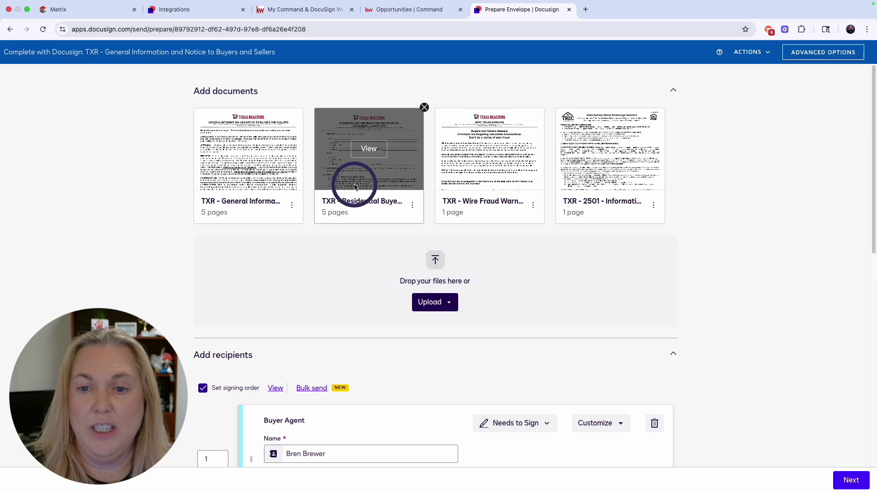
Reorder the envelope documents so TXR - 2501 comes first and the Wire Fraud Warning comes second.
left_click_drag(607, 156, 249, 169)
left_click(432, 283)
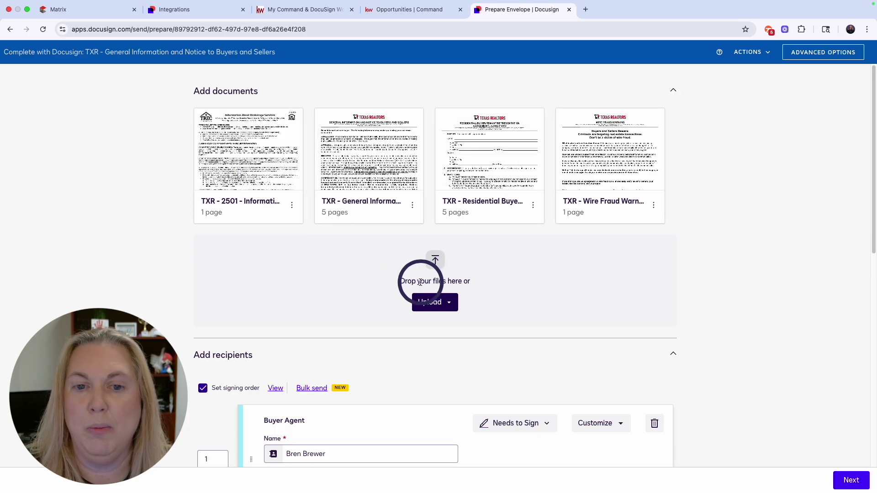
left_click_drag(624, 172, 416, 173)
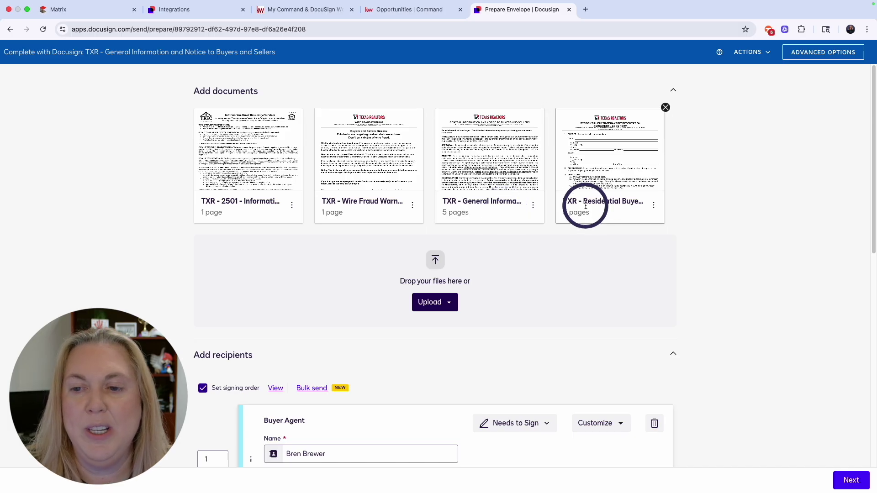
Turn off the signing order for the recipients and fill in the Buyer One recipient's e-mail.
scroll(645, 249, "down", 1)
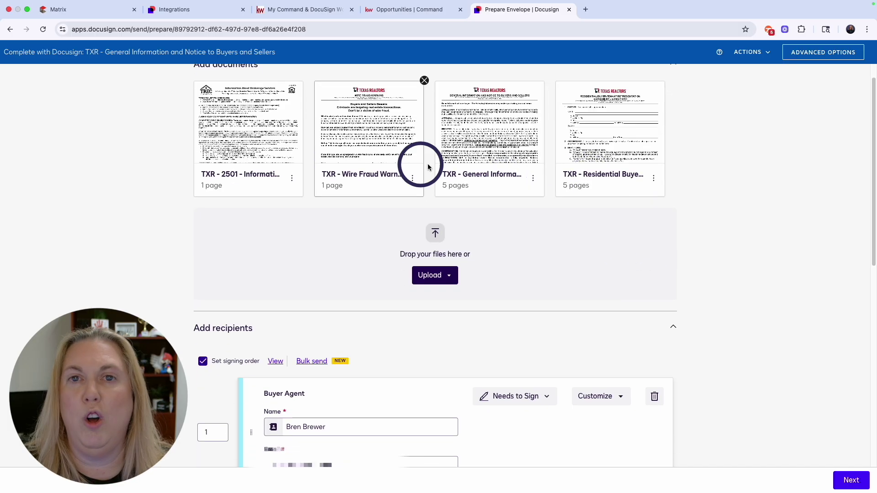
scroll(654, 269, "down", 1)
scroll(655, 271, "down", 5)
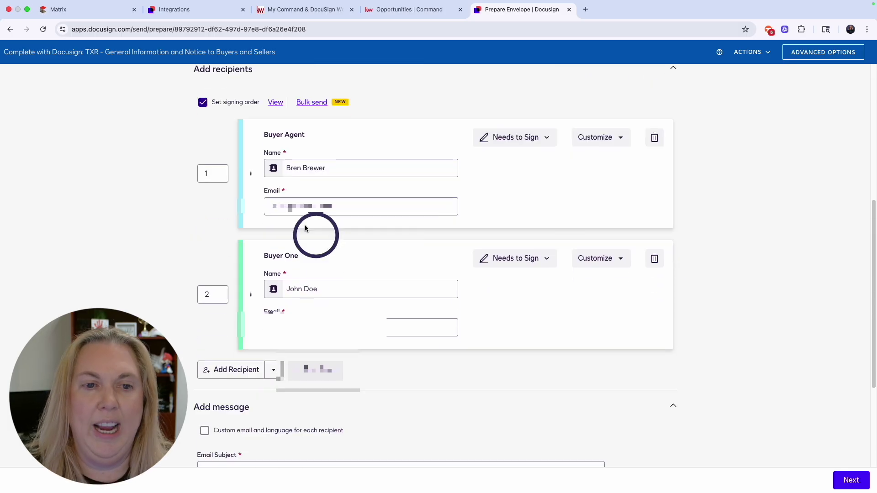
left_click(202, 99)
left_click(279, 328)
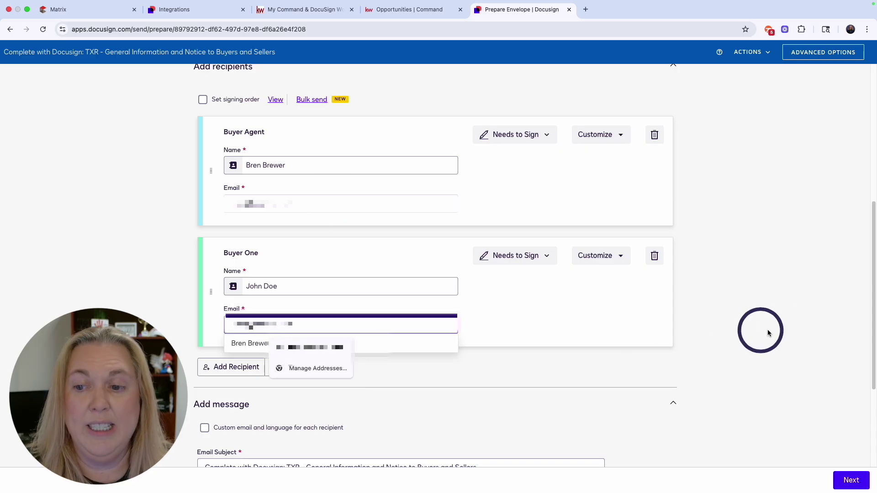
left_click(719, 352)
Review the envelope's recipients and message section, and examine the signing action options available for the Buyer Agent.
scroll(630, 363, "down", 2)
scroll(630, 366, "down", 2)
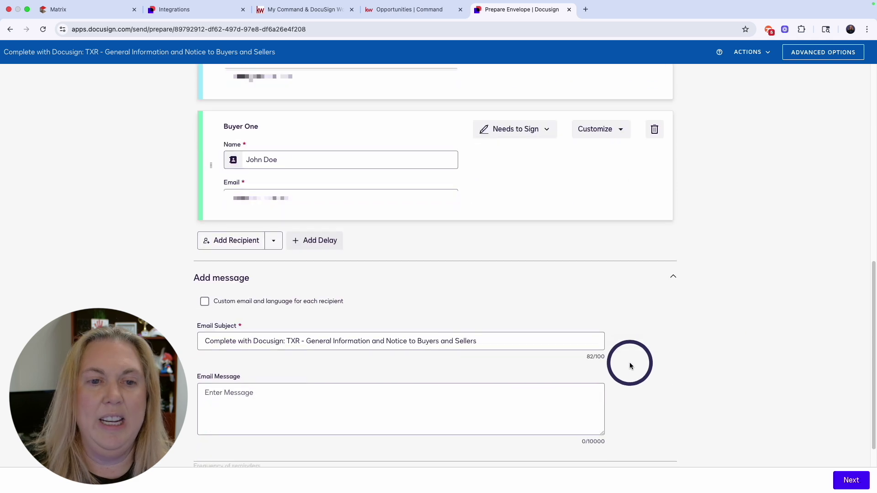
scroll(460, 349, "up", 5)
scroll(461, 352, "down", 2)
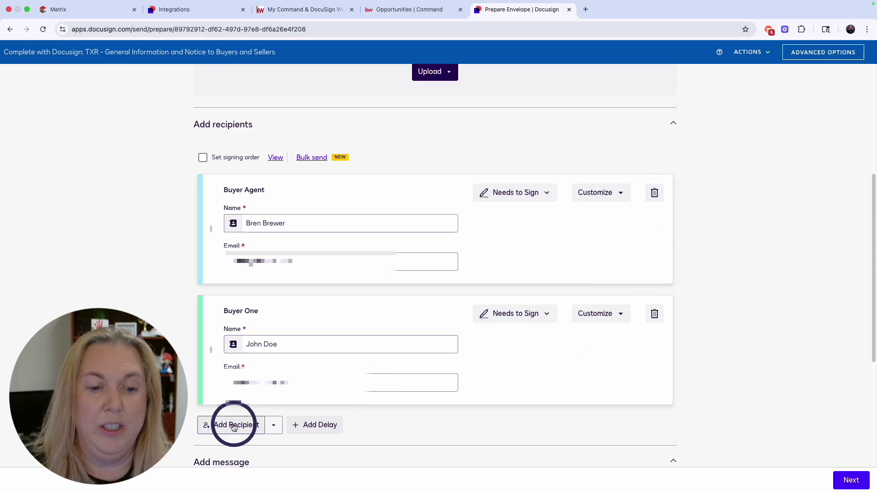
scroll(447, 429, "down", 1)
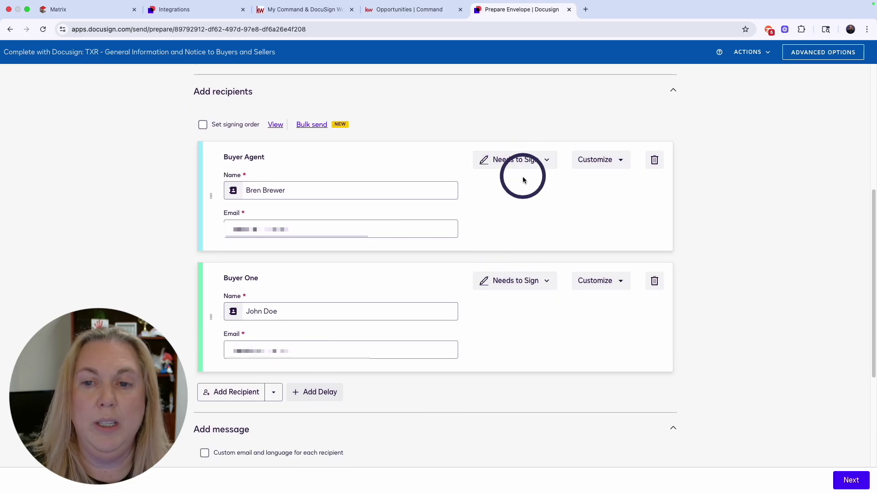
left_click(546, 161)
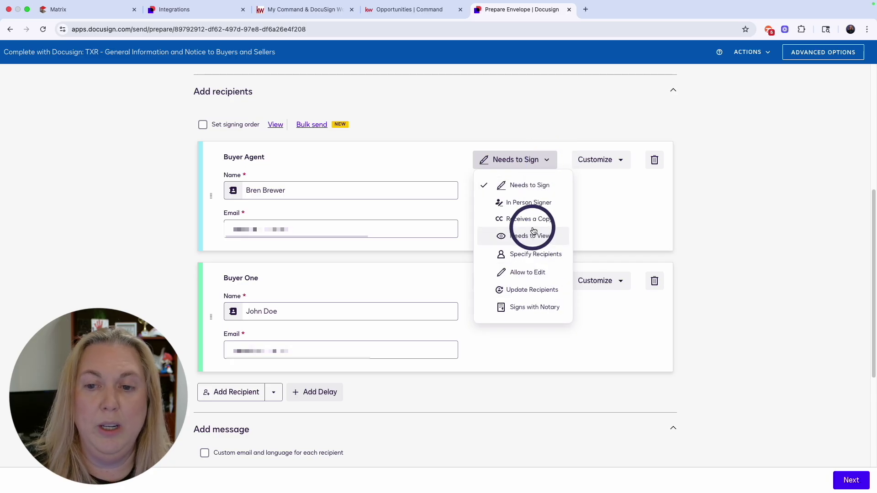
left_click(537, 130)
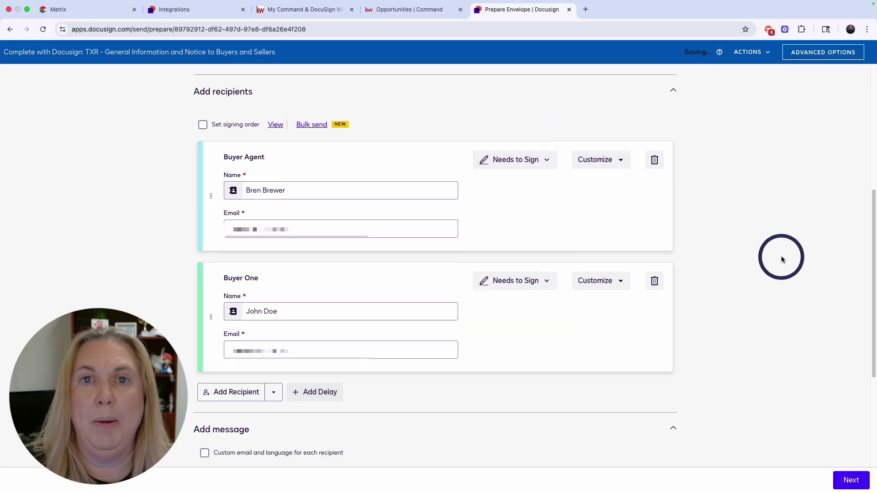
Check the email subject and message fields, keep them as they are, and continue to the envelope's field placement.
scroll(781, 260, "down", 3)
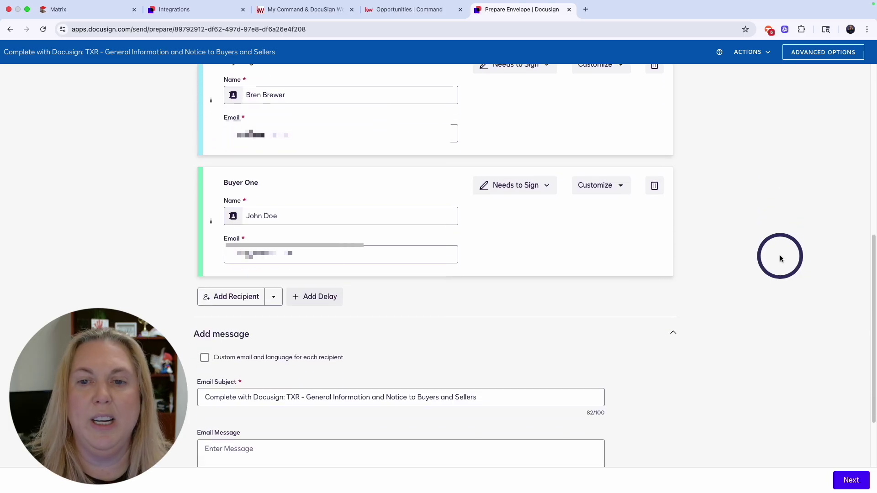
scroll(755, 257, "down", 3)
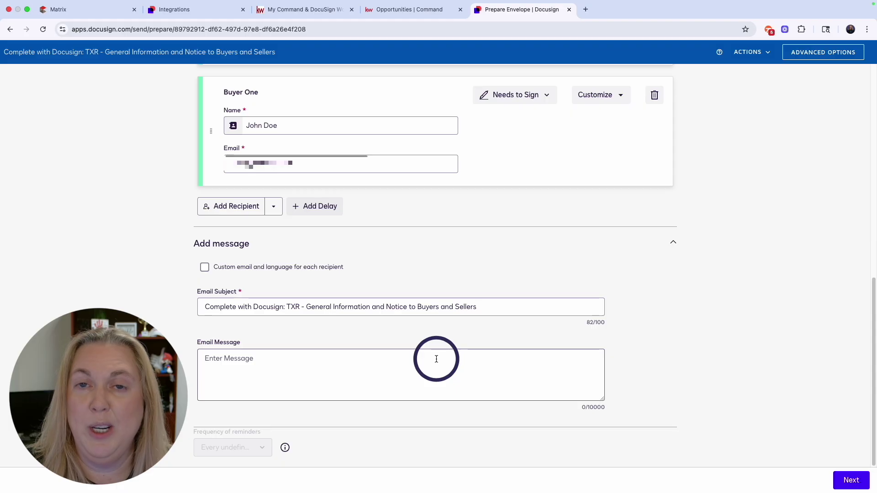
left_click(848, 480)
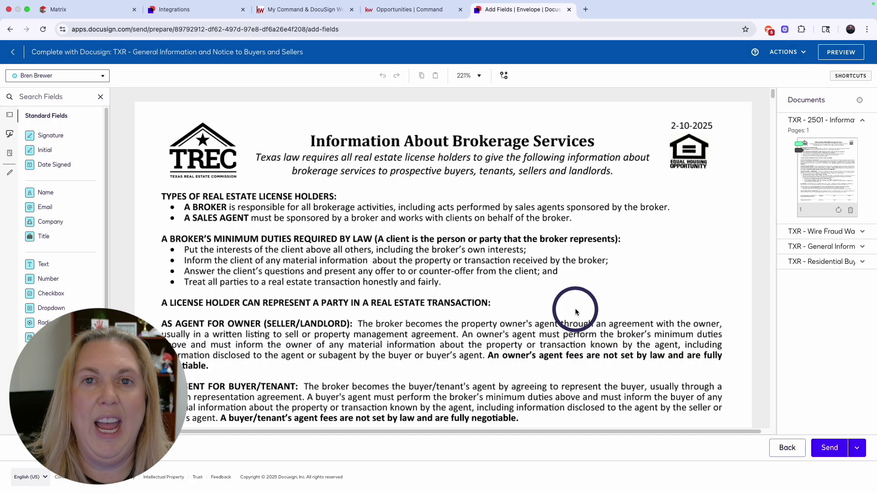
Examine the initial and date fields on the Information About Brokerage Services form and the recipient list for assigning fields.
scroll(574, 308, "down", 1)
scroll(575, 308, "down", 10)
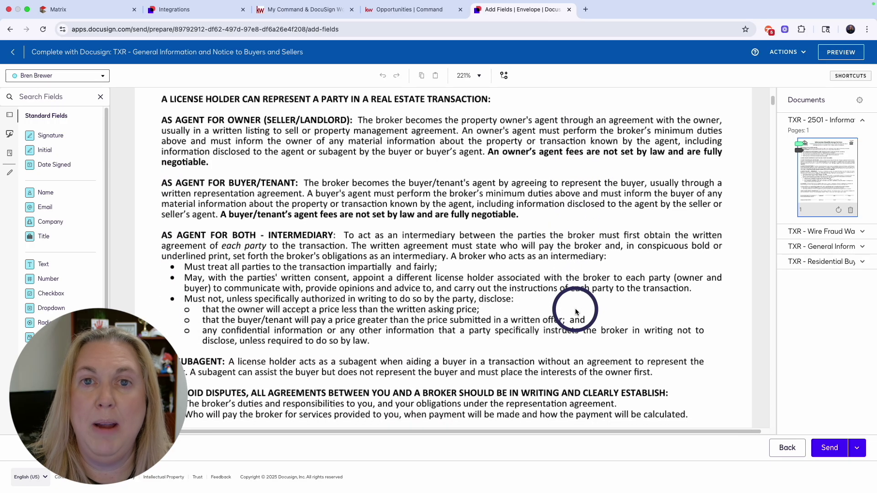
scroll(574, 308, "down", 7)
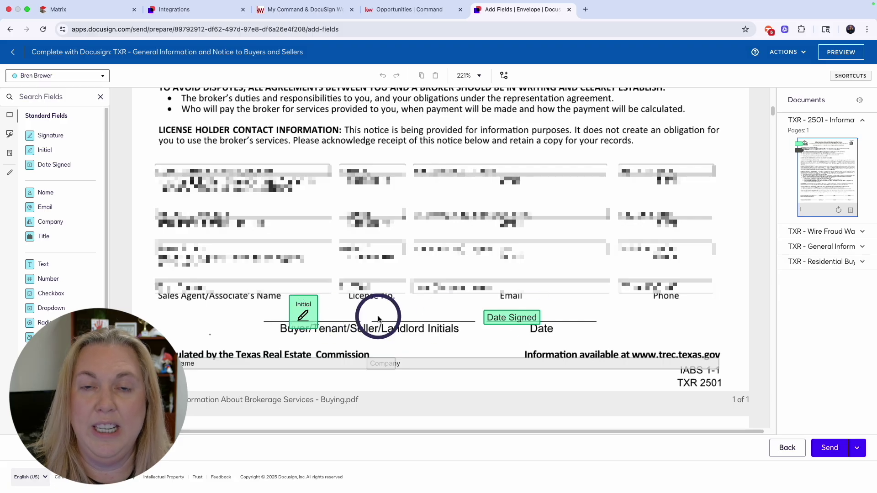
left_click(49, 76)
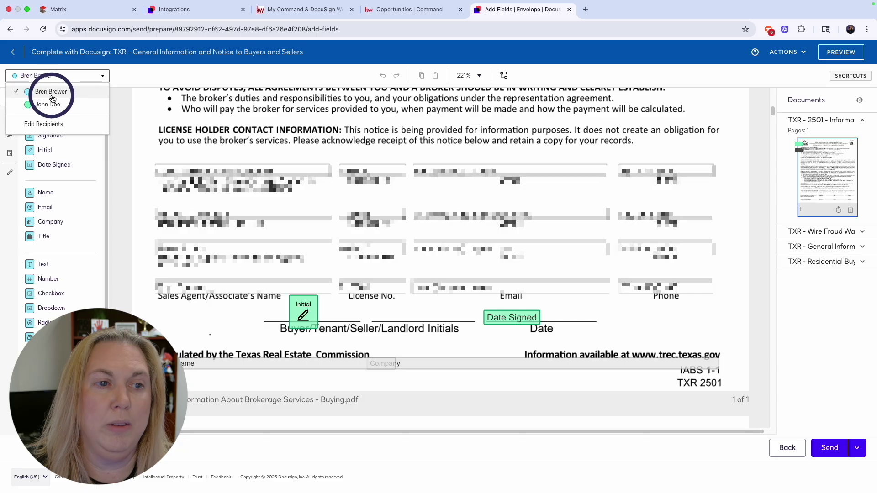
left_click(50, 91)
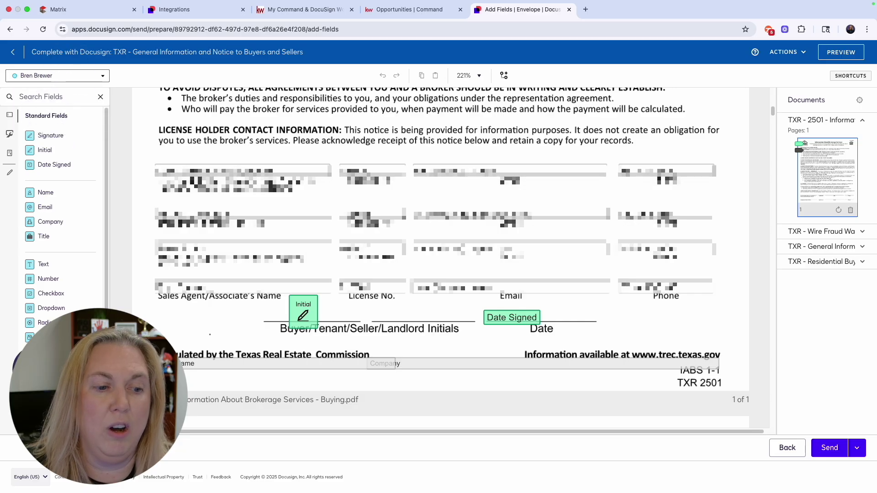
left_click(51, 76)
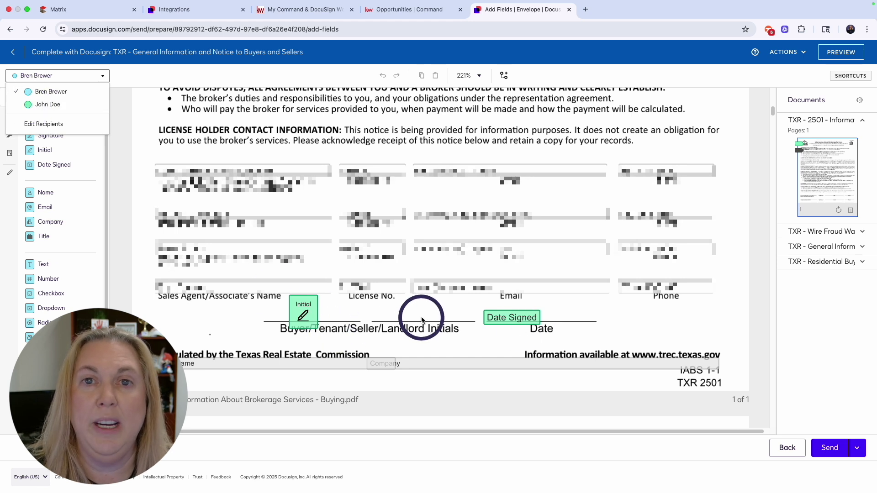
Check the Buyer box beneath the first buyer signature line on the Wire Fraud Warning form.
scroll(420, 311, "down", 10)
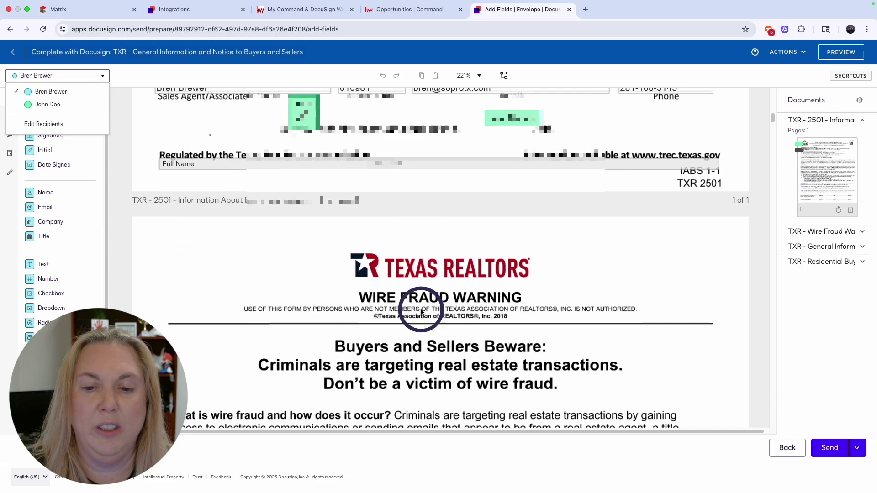
scroll(420, 313, "down", 4)
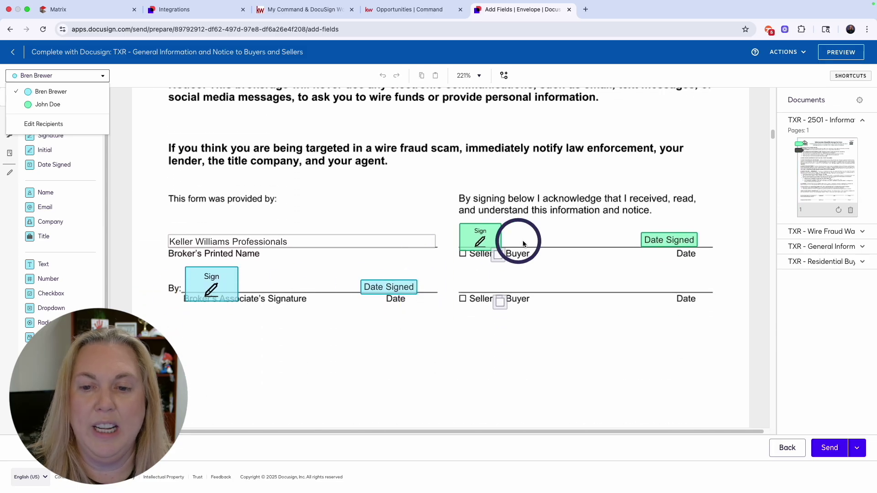
left_click(503, 262)
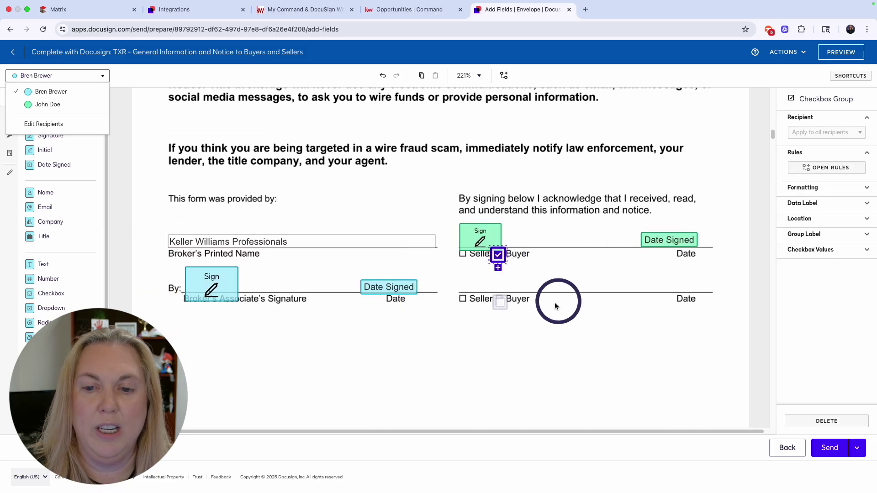
Review the remaining forms' text, initial, signature and date fields, from the Wire Fraud Warning through the end of the Residential Buyer/Tenant Representation Agreement.
scroll(401, 305, "down", 5)
scroll(401, 309, "down", 20)
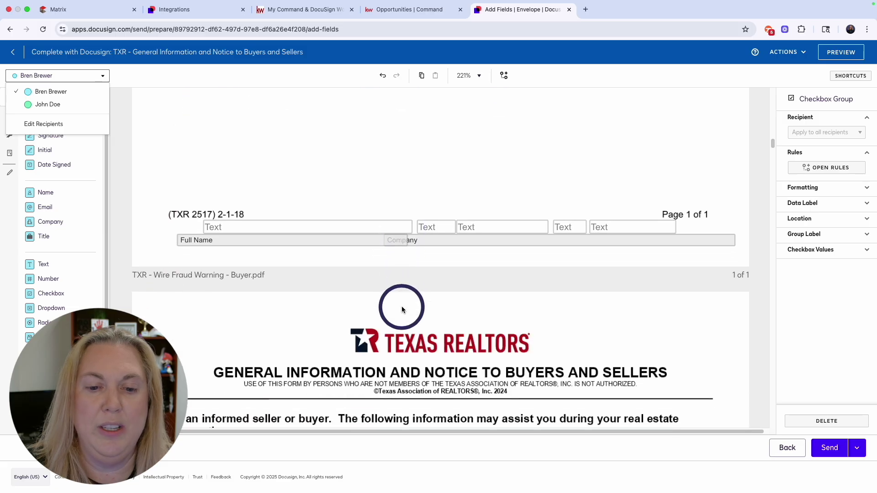
scroll(401, 309, "down", 20)
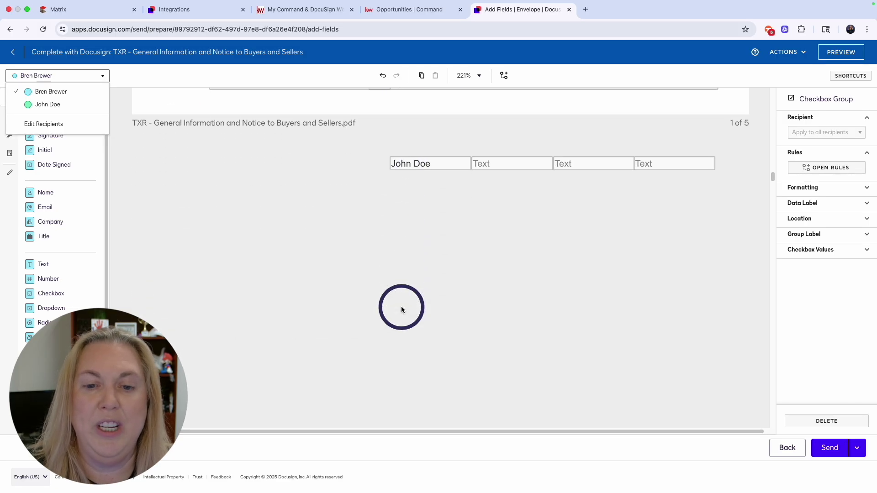
scroll(401, 309, "down", 20)
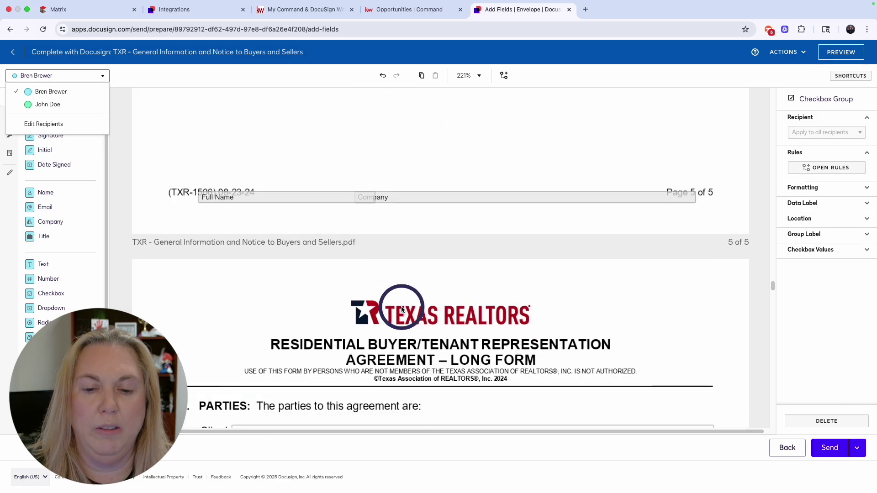
scroll(401, 309, "down", 20)
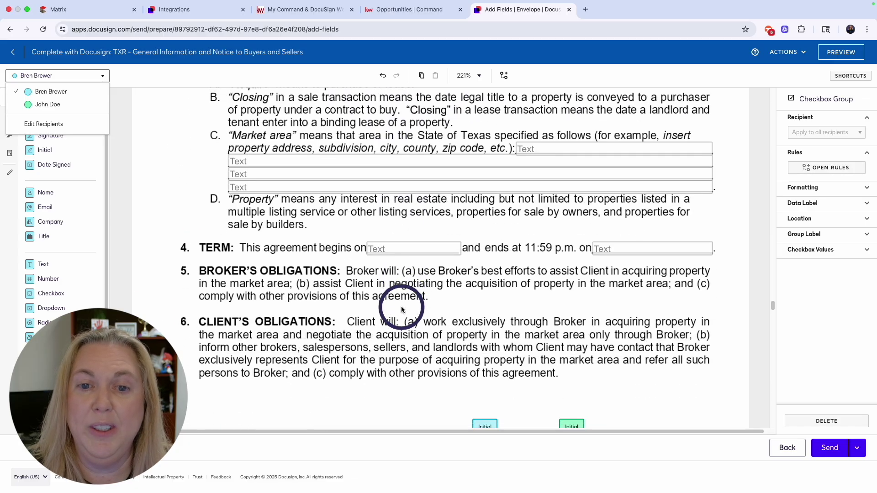
scroll(401, 310, "down", 20)
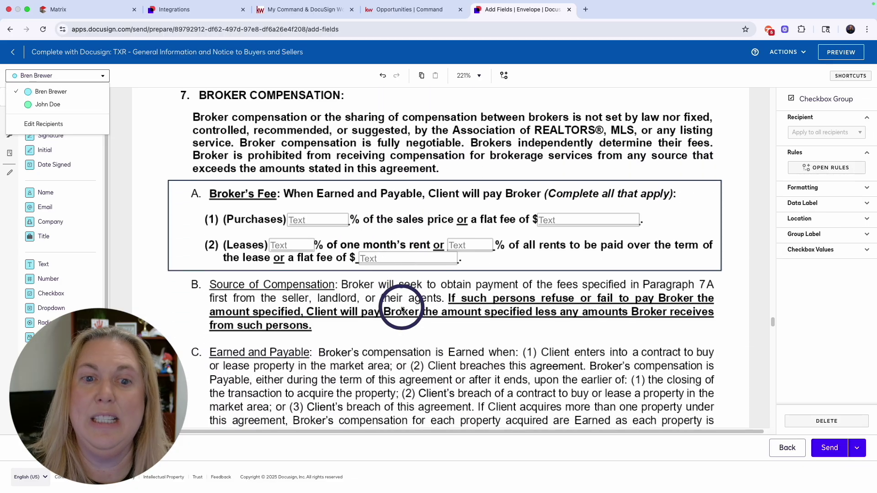
scroll(402, 309, "down", 20)
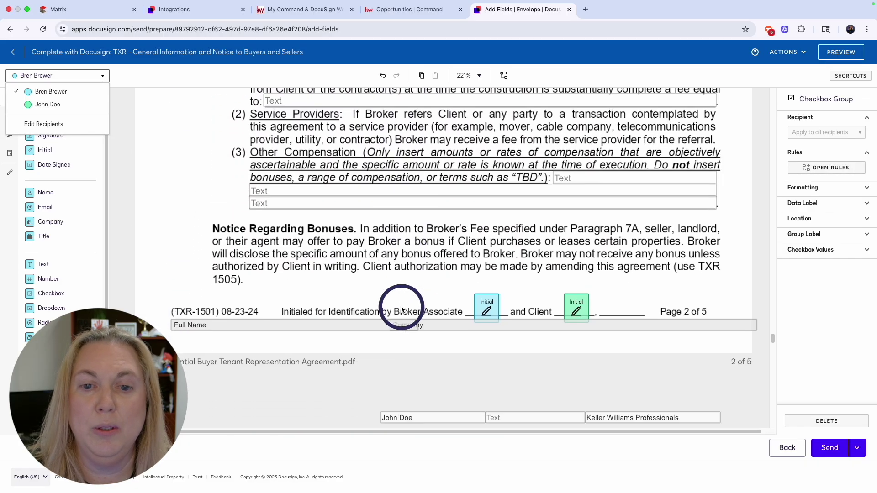
scroll(402, 309, "down", 6)
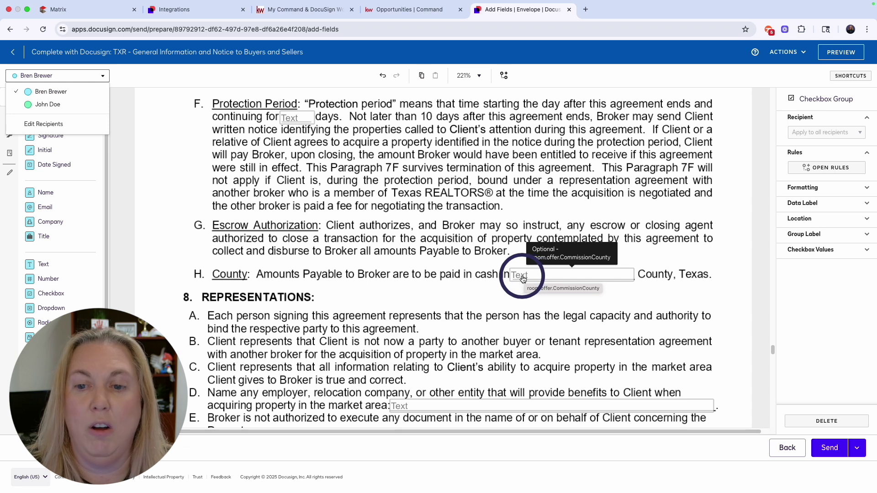
scroll(525, 279, "down", 20)
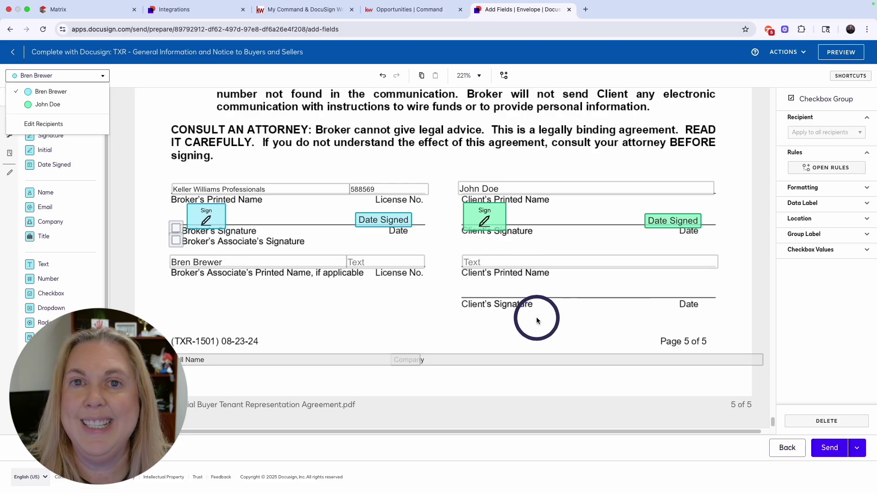
Send the envelope, open it from the room's envelope list and begin signing as the Buyer Agent.
left_click(830, 447)
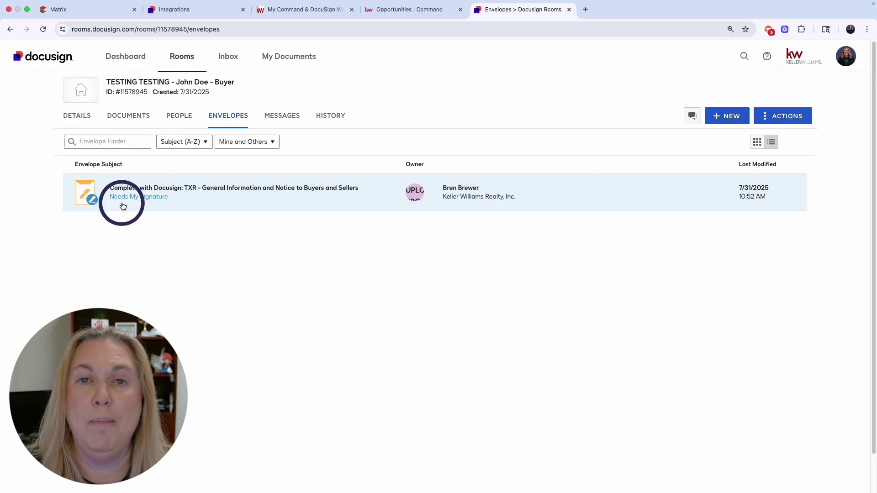
left_click(166, 205)
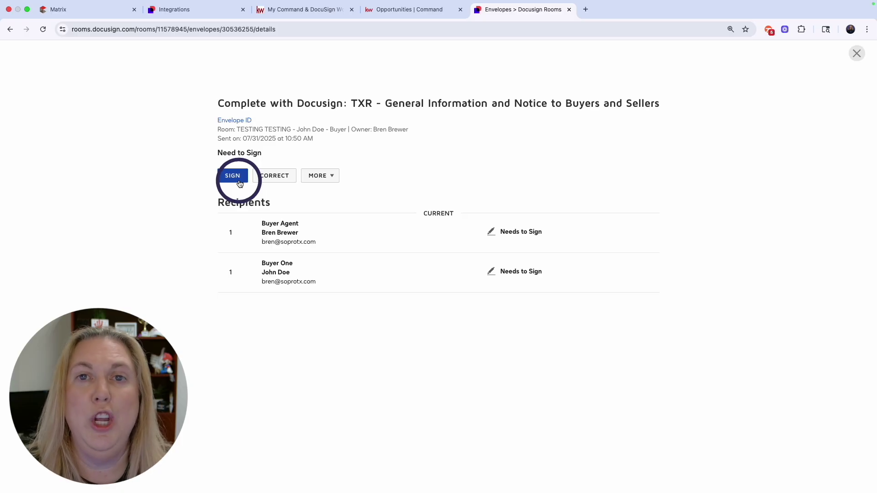
left_click(239, 181)
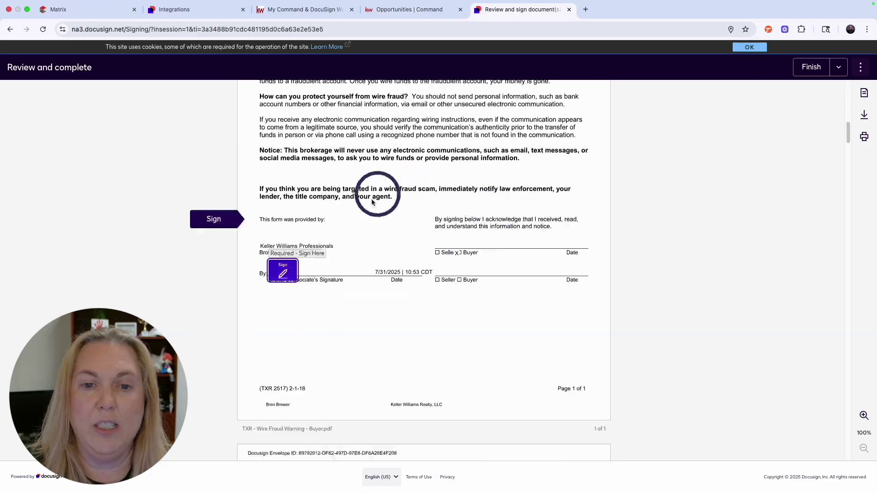
Apply the agent's required signatures and initials from the Wire Fraud Warning through page 5 of the representation agreement, and finish signing.
left_click(287, 269)
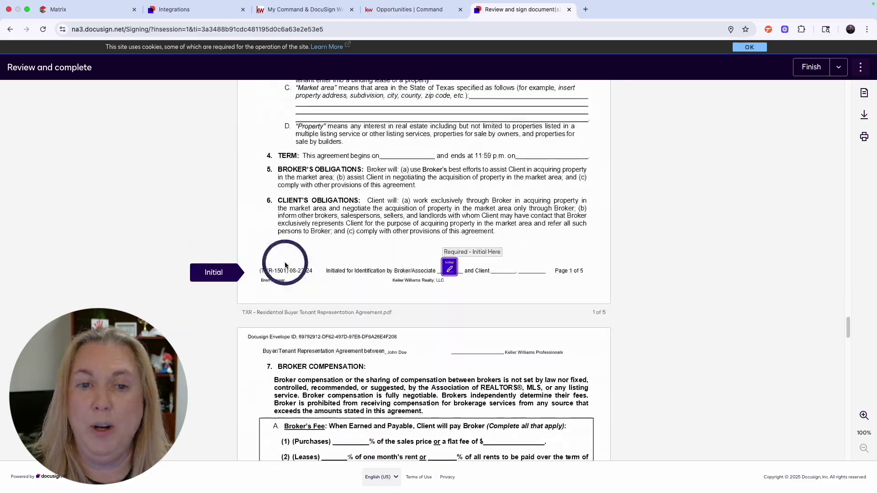
left_click(450, 265)
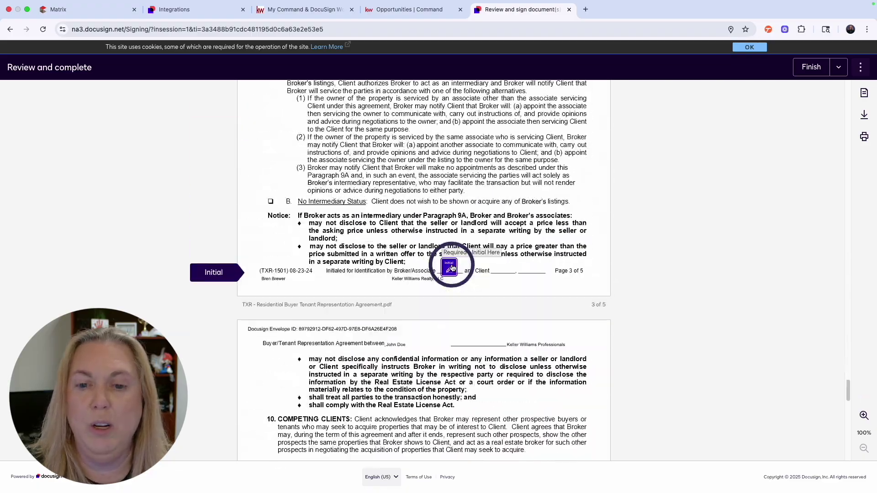
left_click(447, 265)
left_click(446, 265)
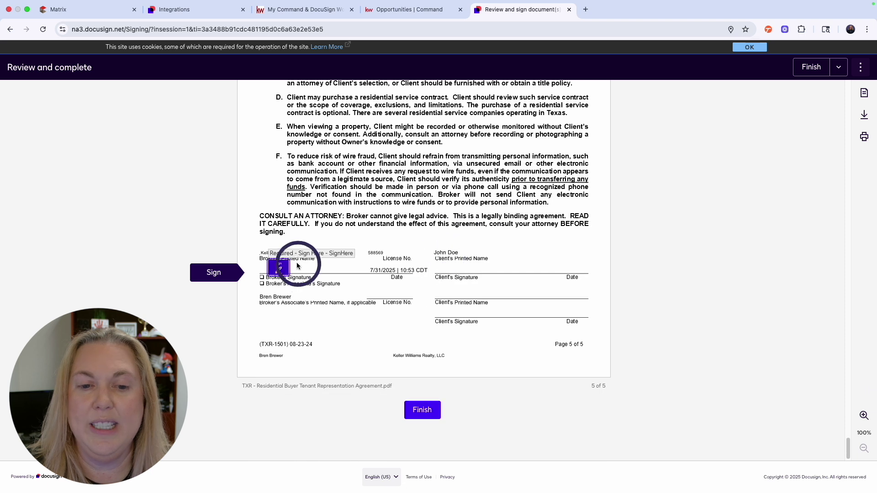
left_click(280, 269)
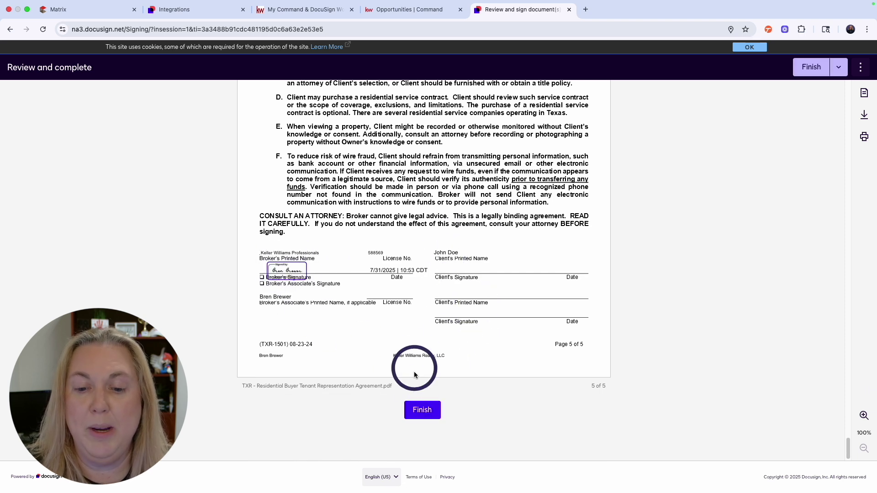
left_click(423, 410)
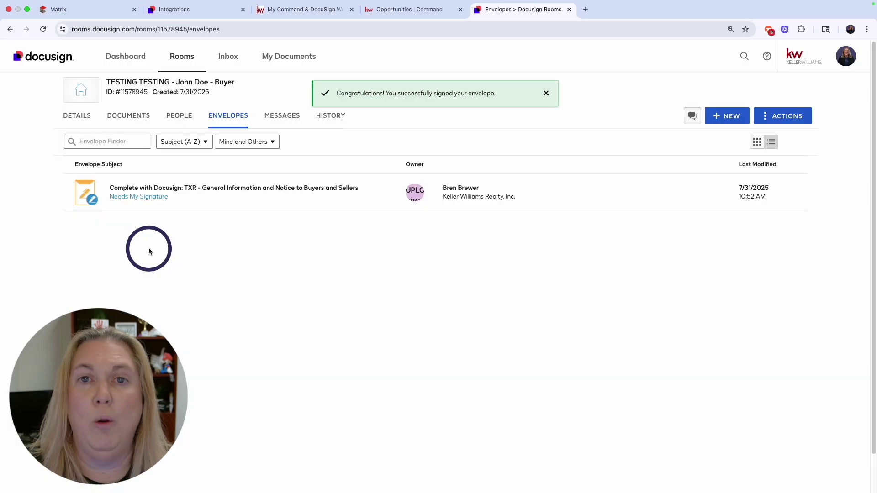
Reopen the envelope that still needs a signature and start the signing session for Buyer One.
left_click(140, 204)
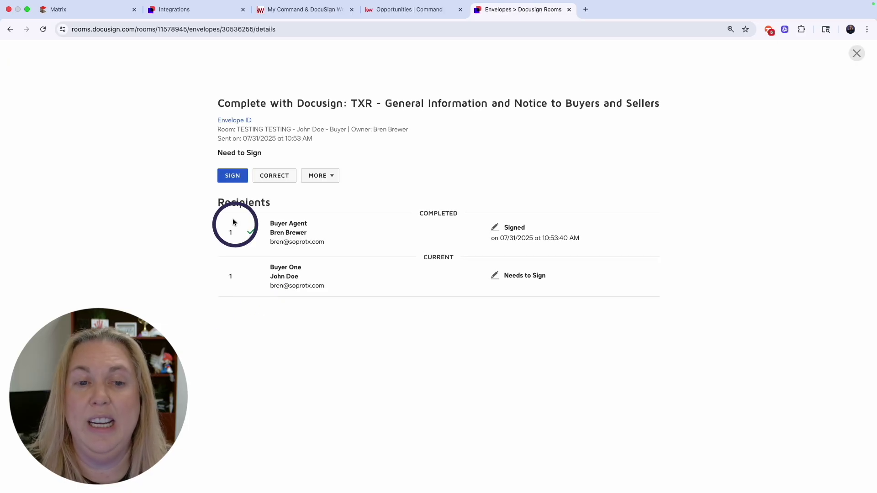
left_click(231, 176)
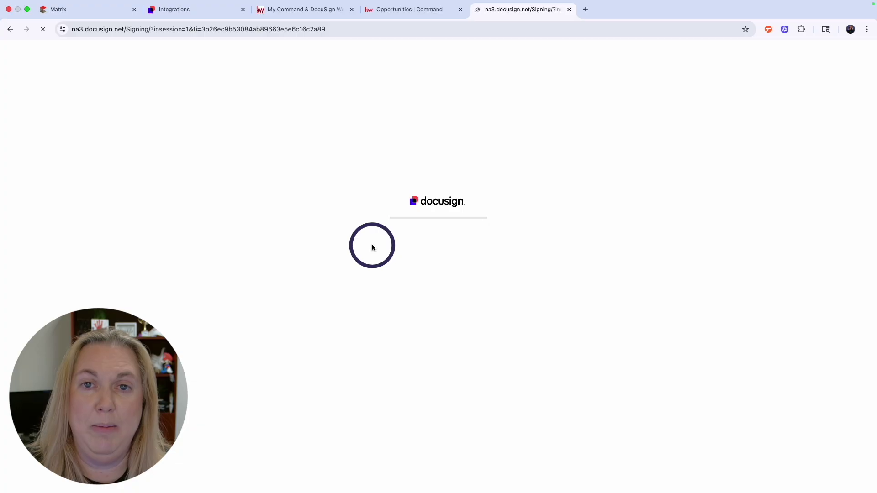
left_click(217, 108)
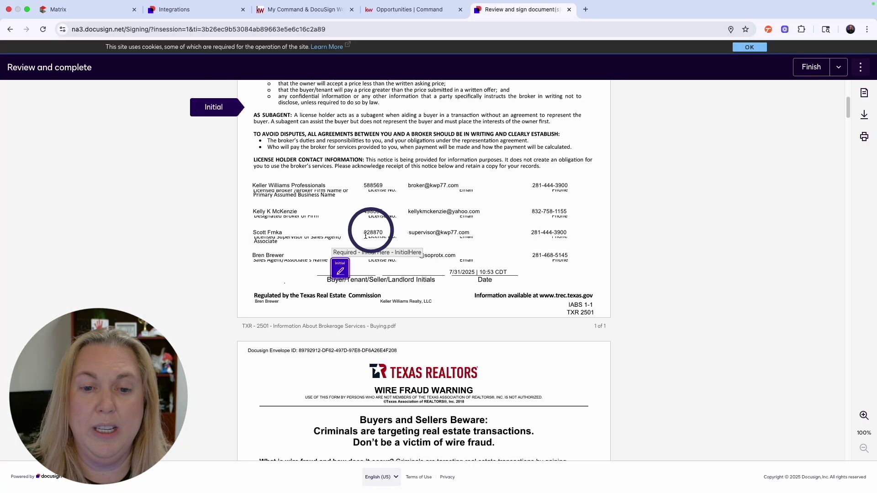
Apply the buyer's required initials and signatures across all forms, ending with page 5 of the representation agreement, and finish signing.
left_click(343, 268)
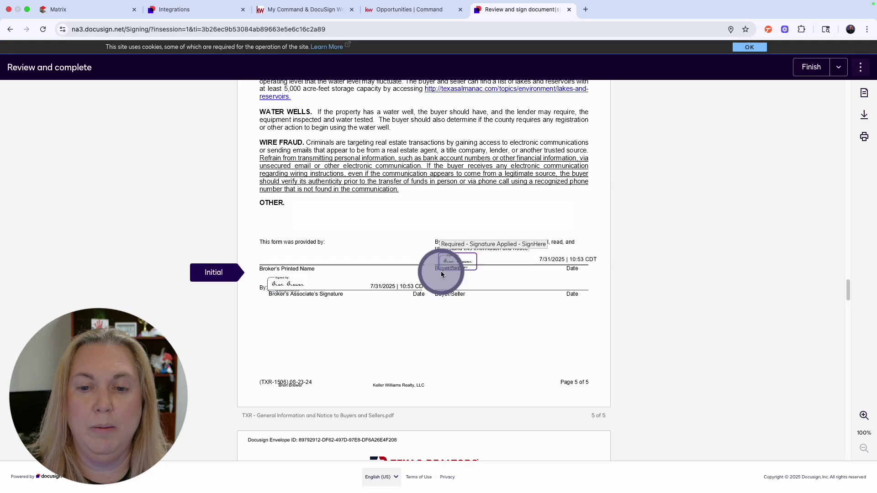
left_click(441, 270)
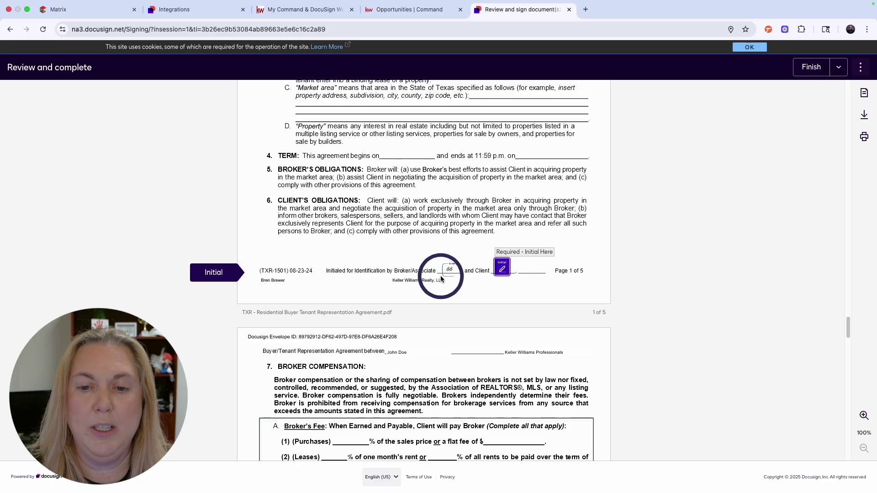
left_click(499, 265)
left_click(501, 272)
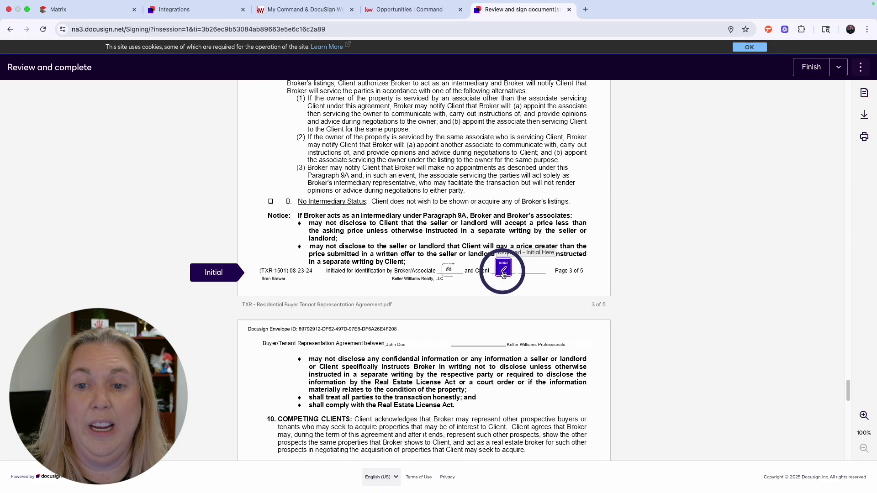
left_click(501, 273)
left_click(503, 271)
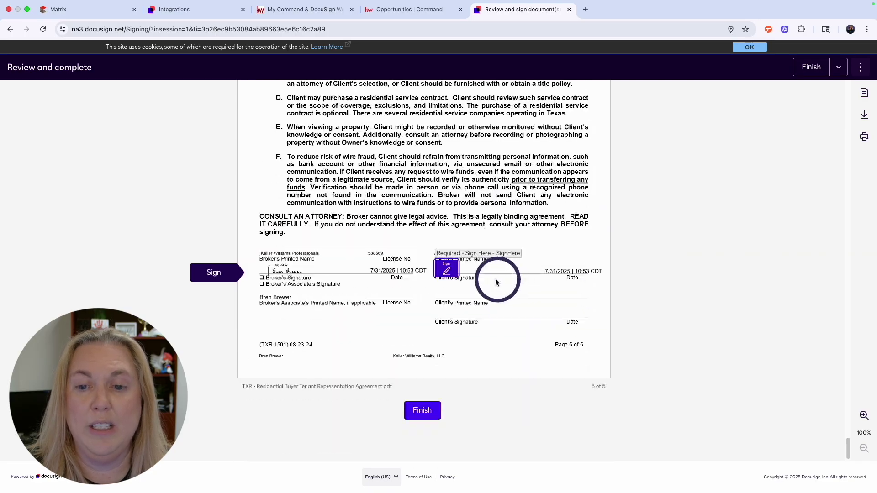
left_click(450, 273)
left_click(424, 409)
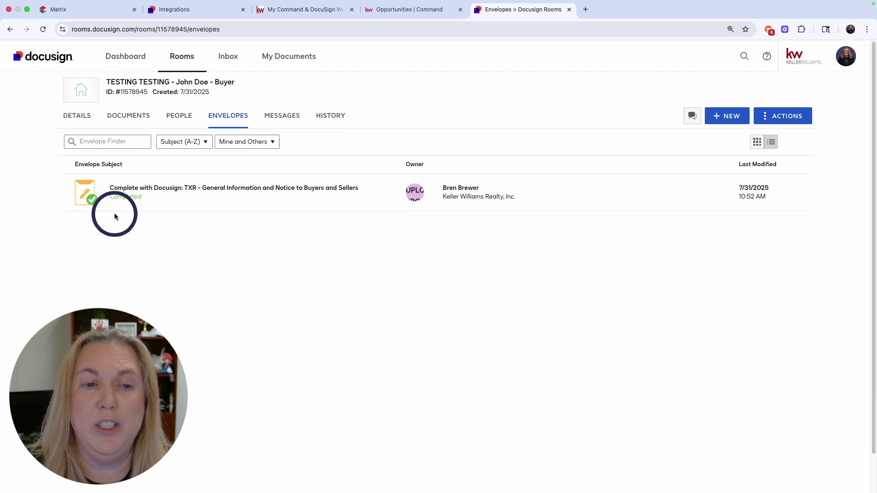
Reload the room's documents and check the Consultation, Under Contract and Closed folders of the opportunity in Command.
left_click(129, 120)
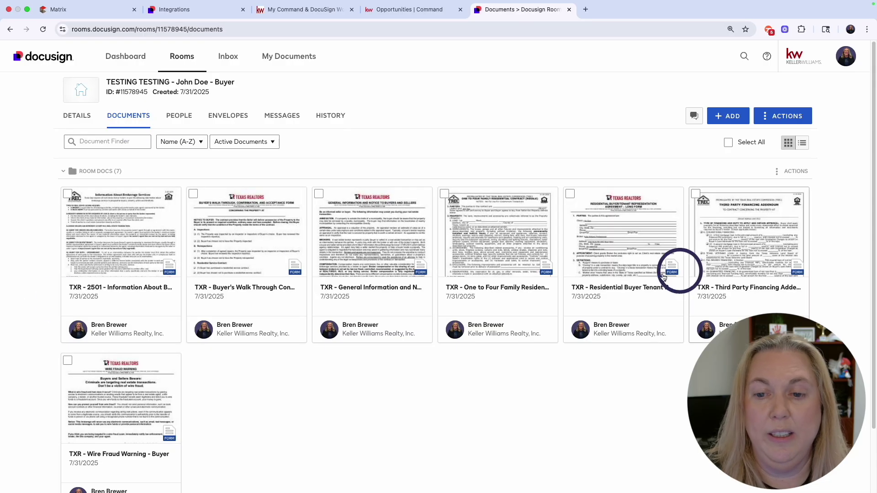
left_click(42, 29)
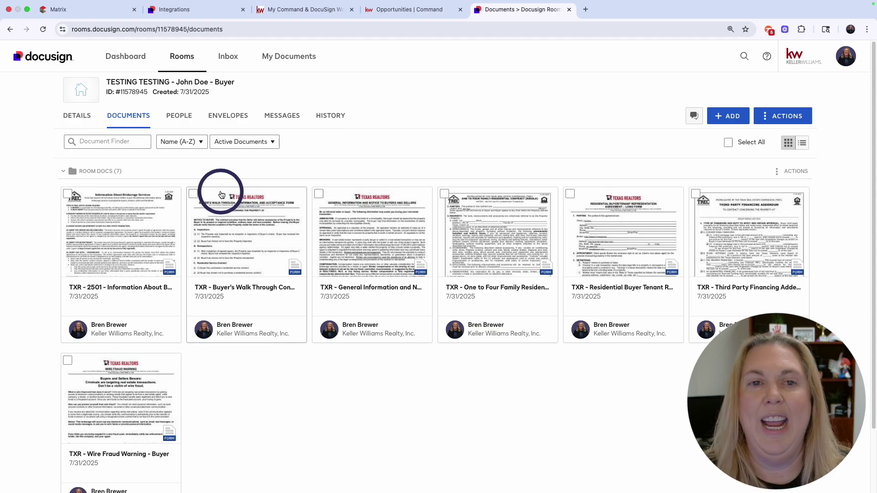
left_click(405, 13)
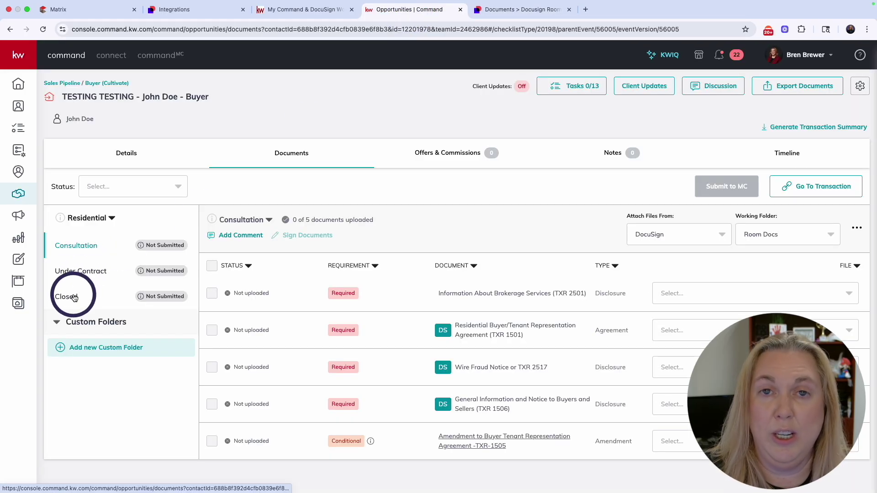
Switch back to DocuSign Rooms and create a folder named "1. Consultation" in the room's documents.
left_click(511, 10)
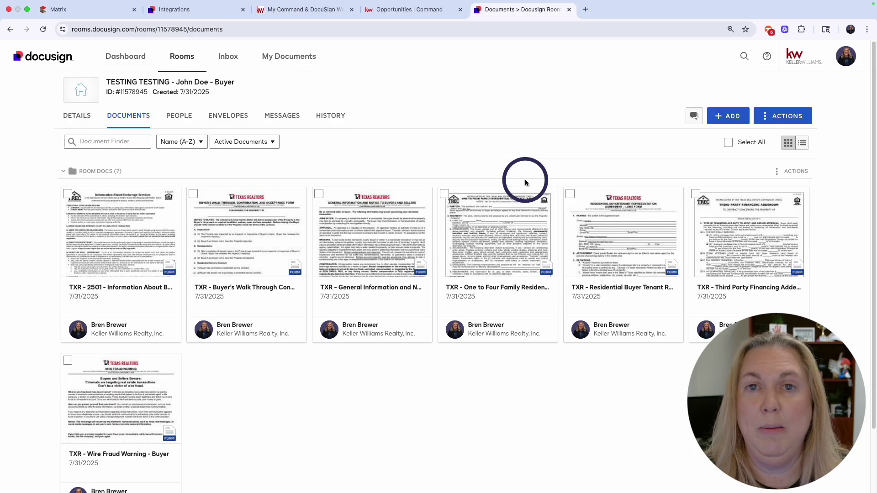
left_click(795, 119)
left_click(791, 158)
left_click(340, 137)
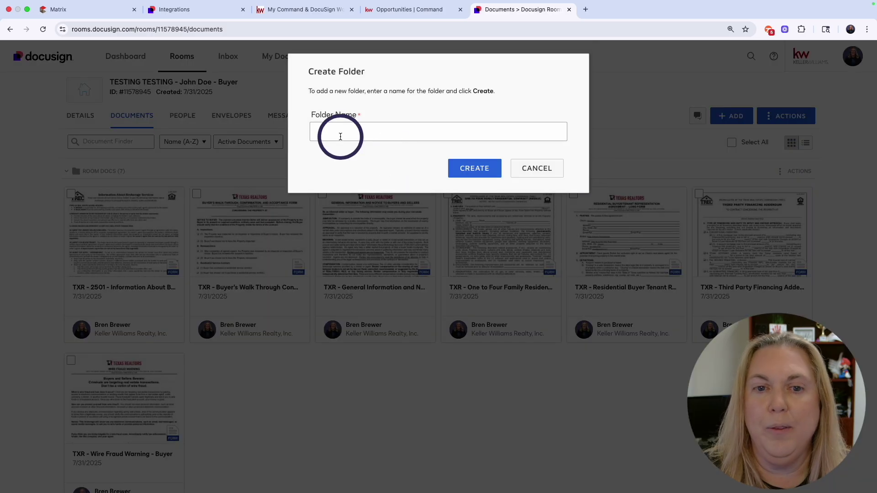
type("1")
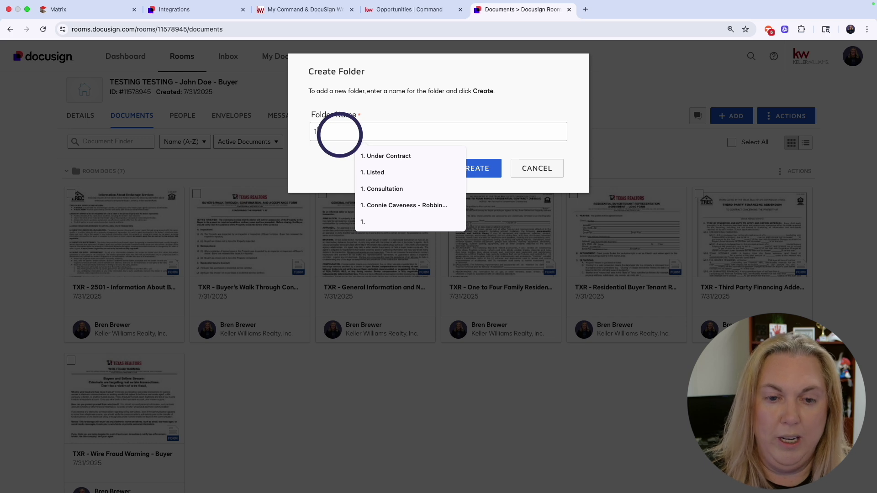
type(". C")
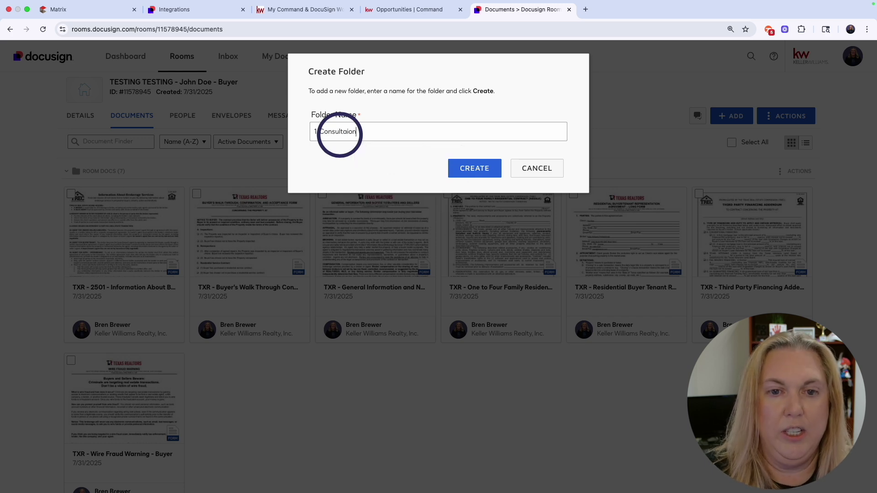
type("onsultation")
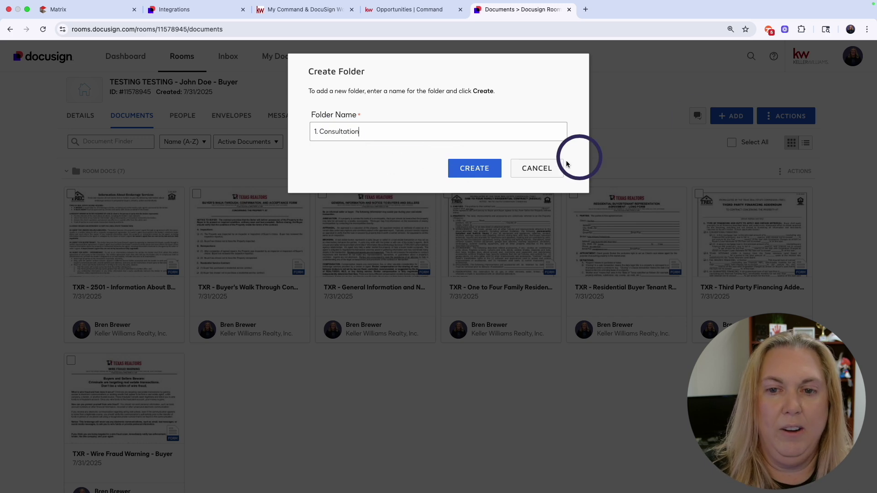
left_click(472, 169)
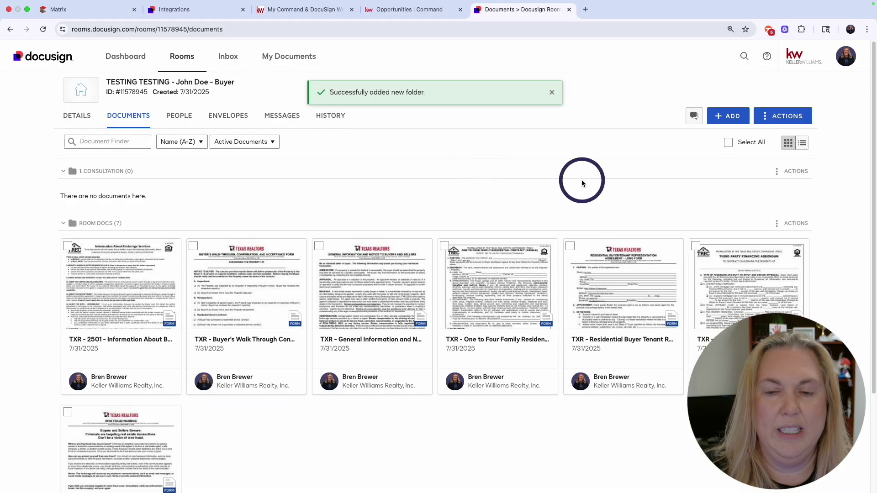
Add a folder named "2. Under Contract" to the room's documents.
left_click(779, 117)
left_click(767, 172)
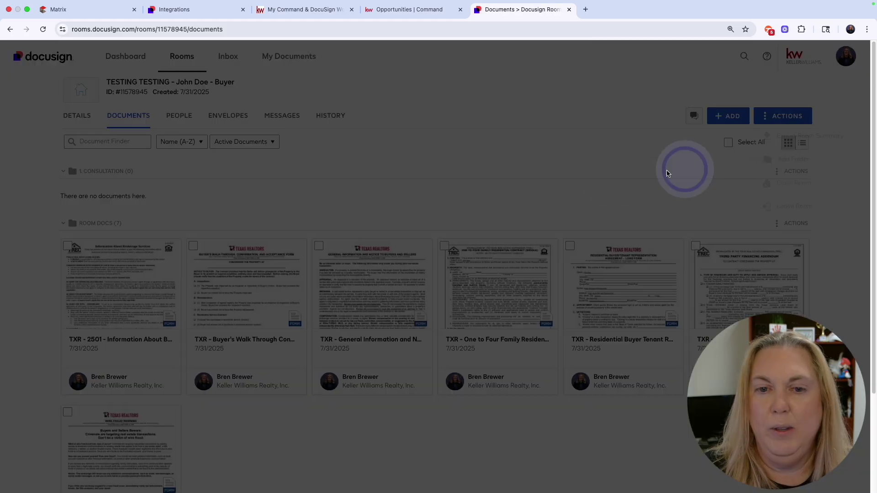
left_click(385, 133)
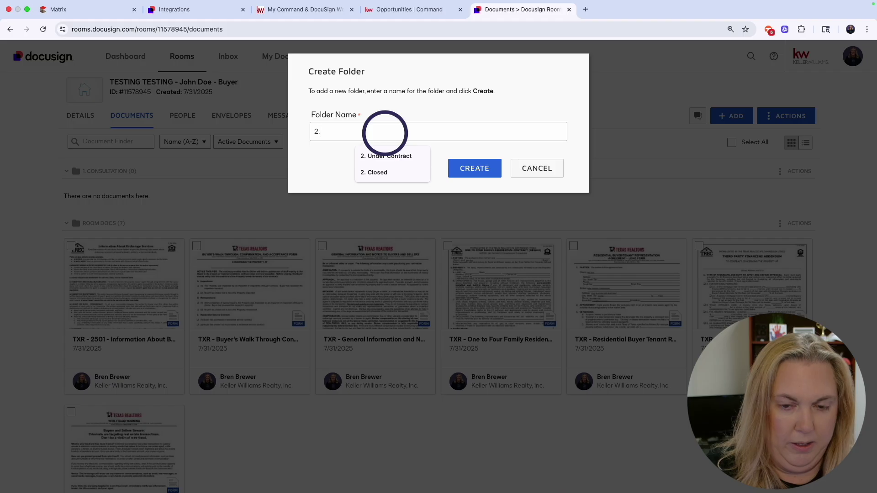
type("2. Under Contract")
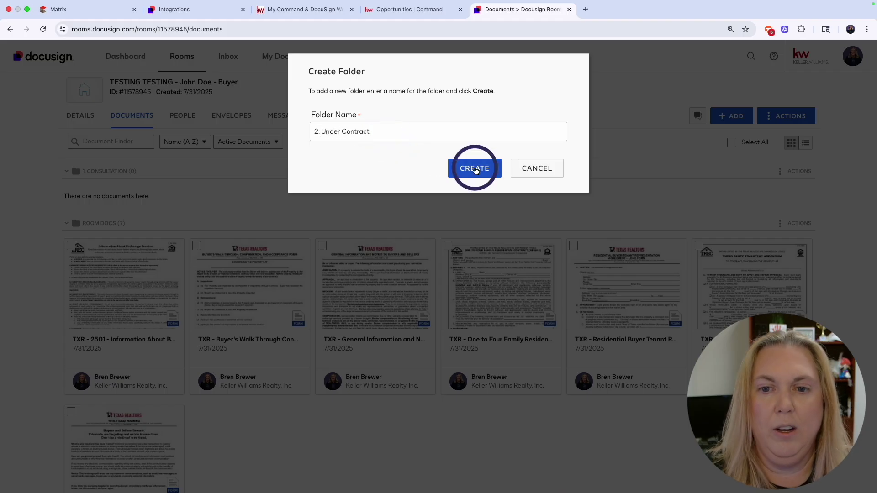
left_click(473, 169)
Add a folder named "3. Closed" to the room's documents.
left_click(783, 116)
left_click(785, 170)
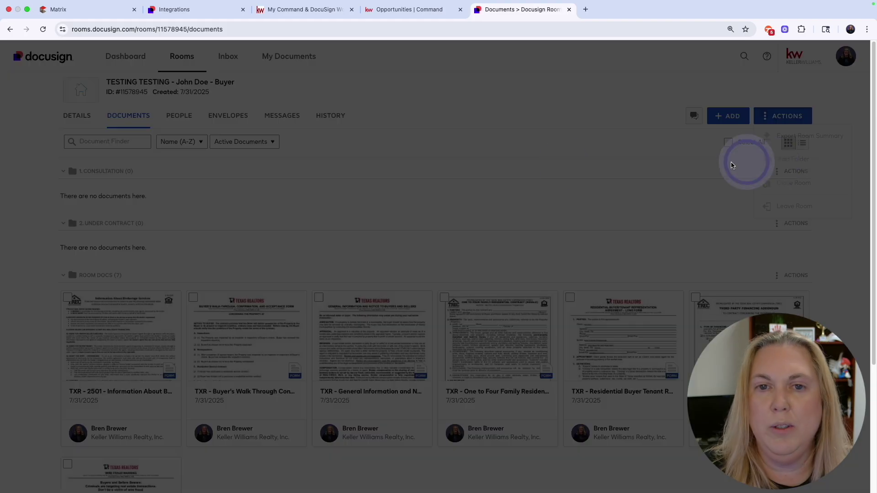
left_click(330, 131)
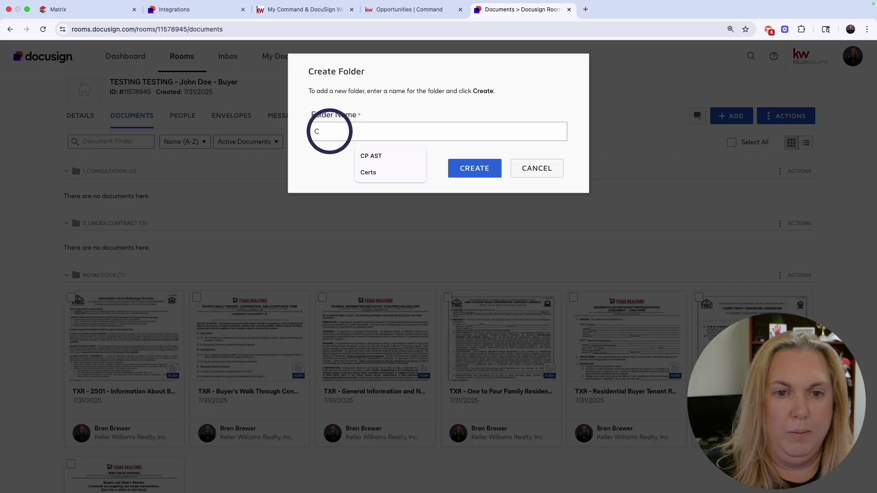
left_click(475, 167)
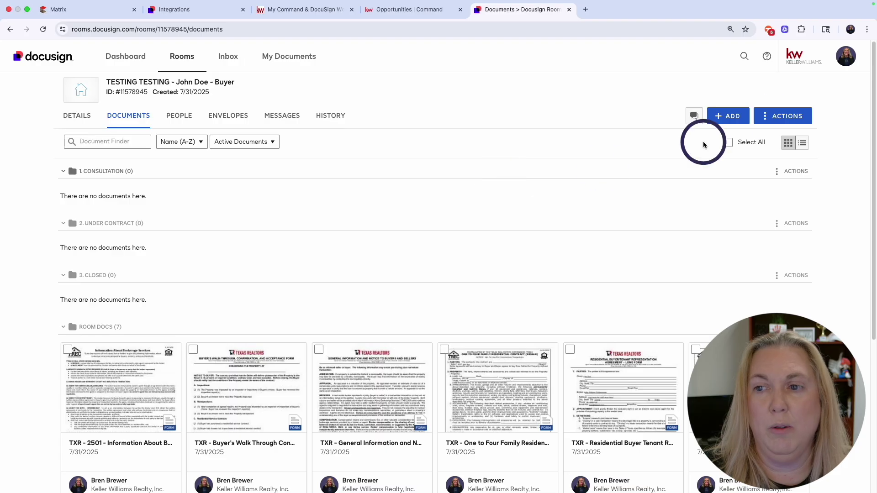
Add two more folders named "4. Certs" and "5. Misc" to the room's documents.
left_click(783, 116)
left_click(787, 160)
left_click(334, 133)
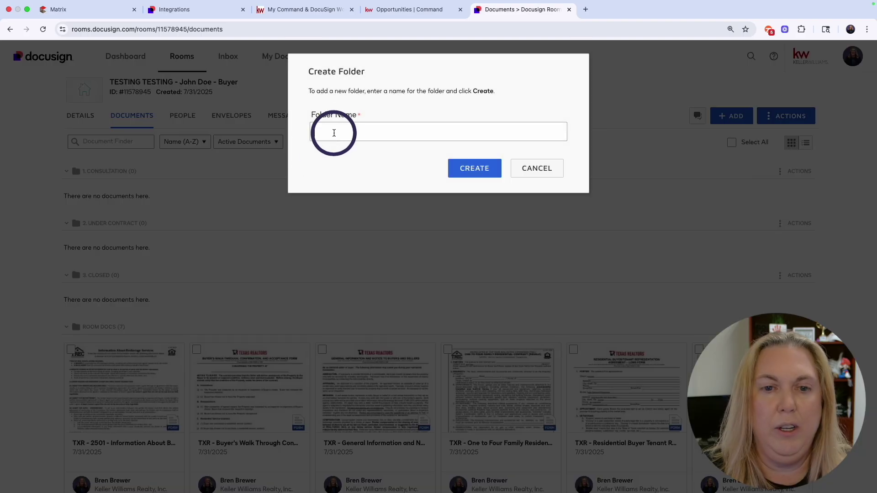
type("5. Misc")
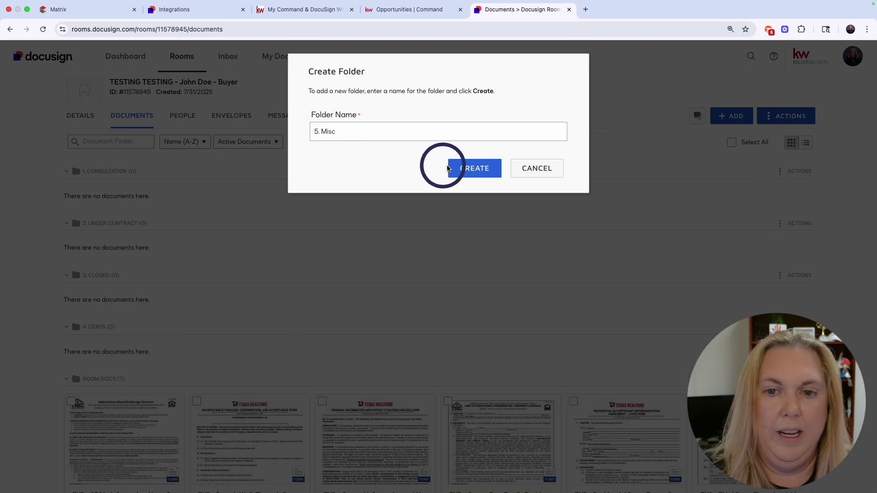
left_click(485, 172)
Collapse the five new folders, Consultation through Misc, in the room's document list.
scroll(70, 133, "down", 2)
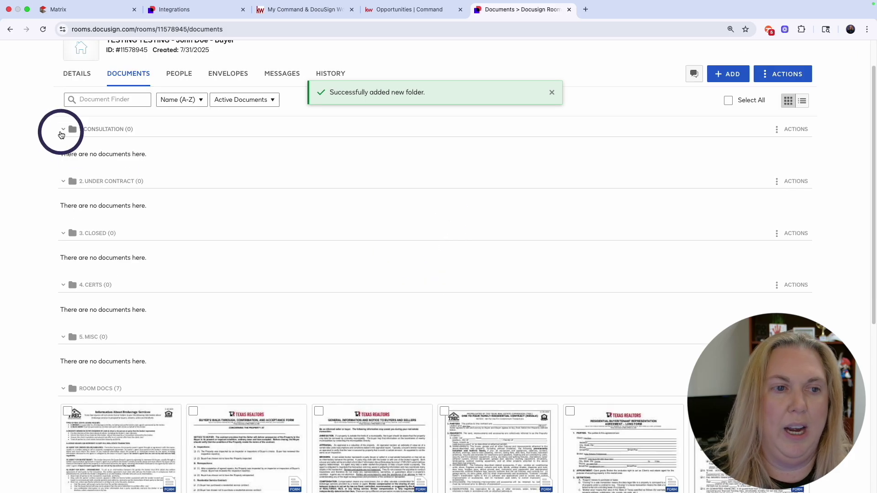
left_click(64, 132)
left_click(64, 201)
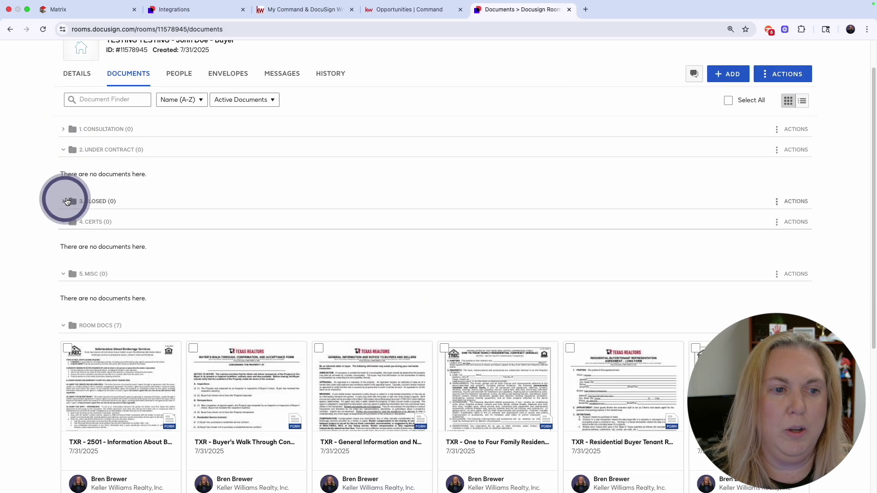
left_click(68, 150)
left_click(64, 191)
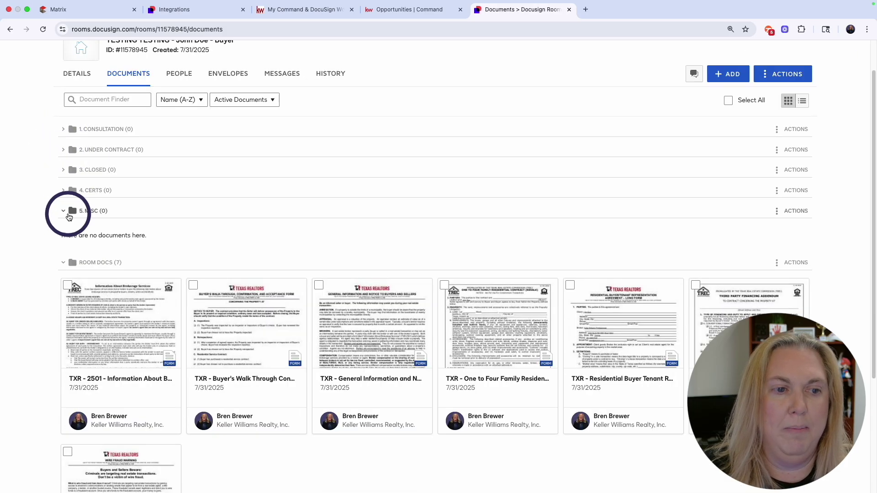
left_click(65, 211)
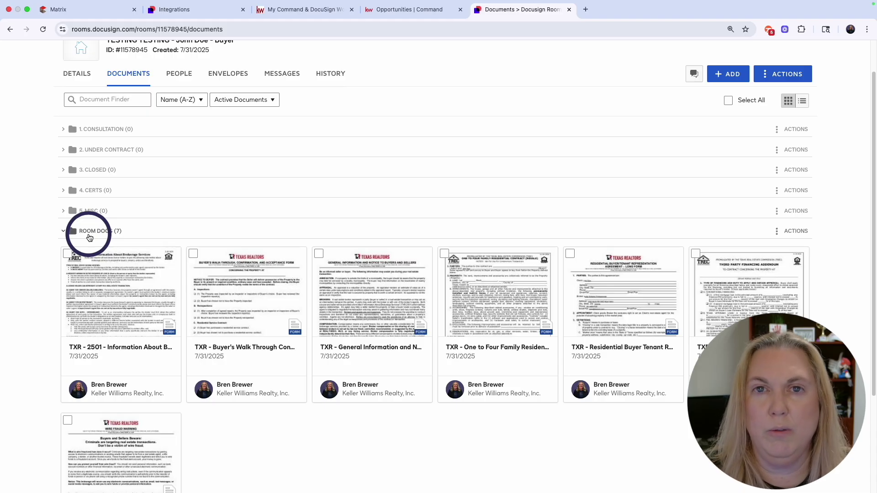
Reload the room's documents page to load the signed forms into Room Docs.
scroll(143, 243, "down", 1)
scroll(146, 251, "up", 3)
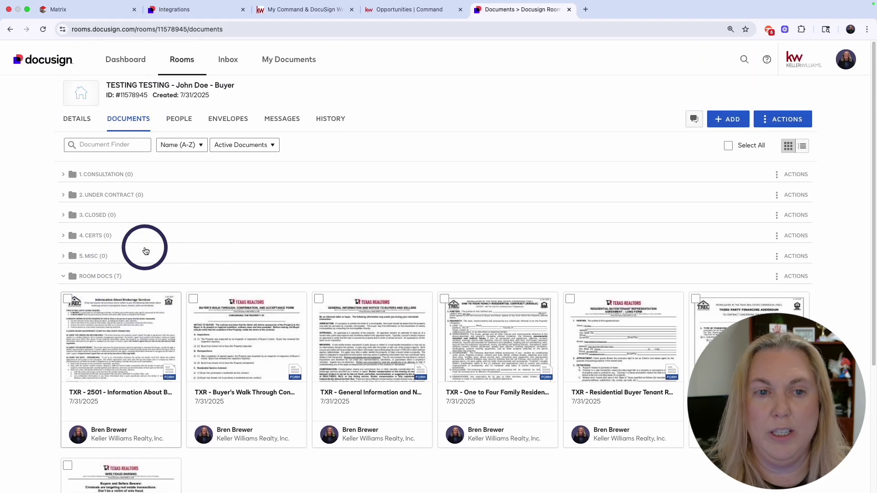
left_click(43, 30)
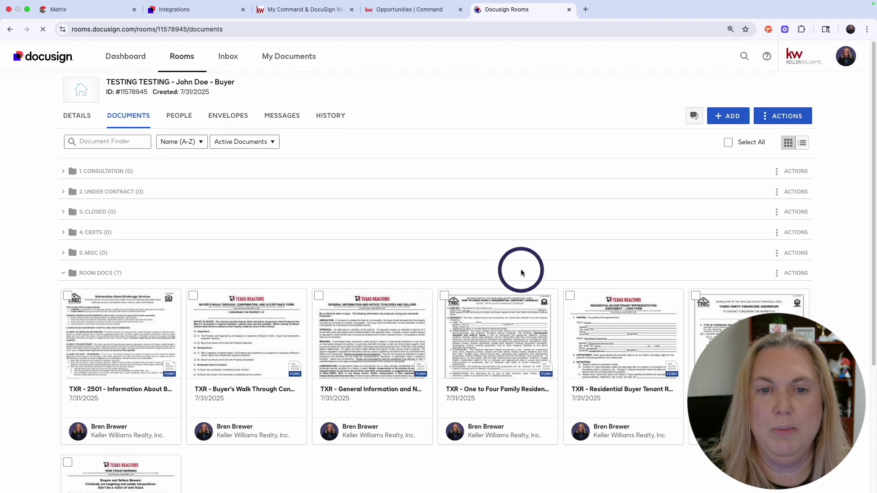
scroll(517, 272, "down", 5)
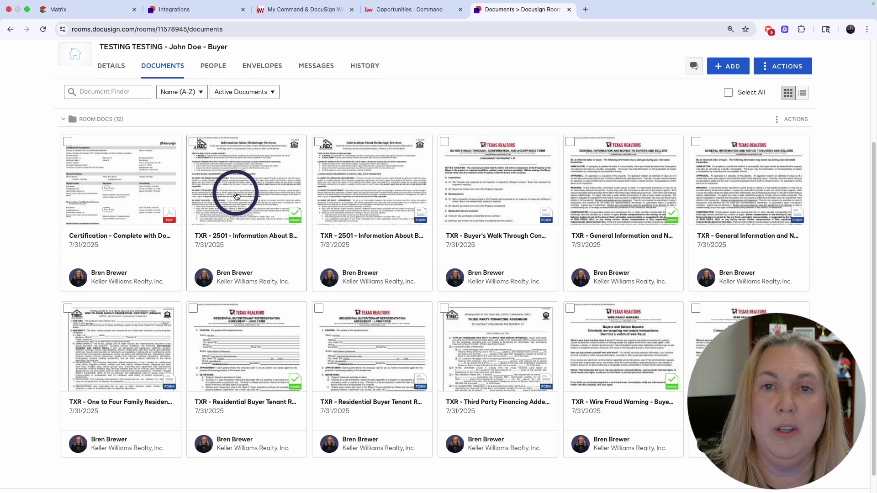
Move the Docusign completion certification document from Room Docs into the "4. Certs" folder of the current room.
left_click(67, 141)
scroll(133, 159, "up", 1)
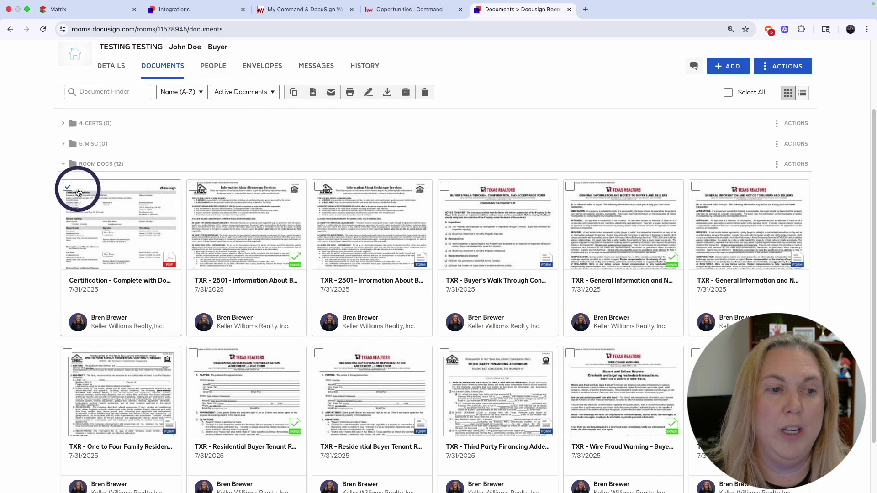
left_click(314, 93)
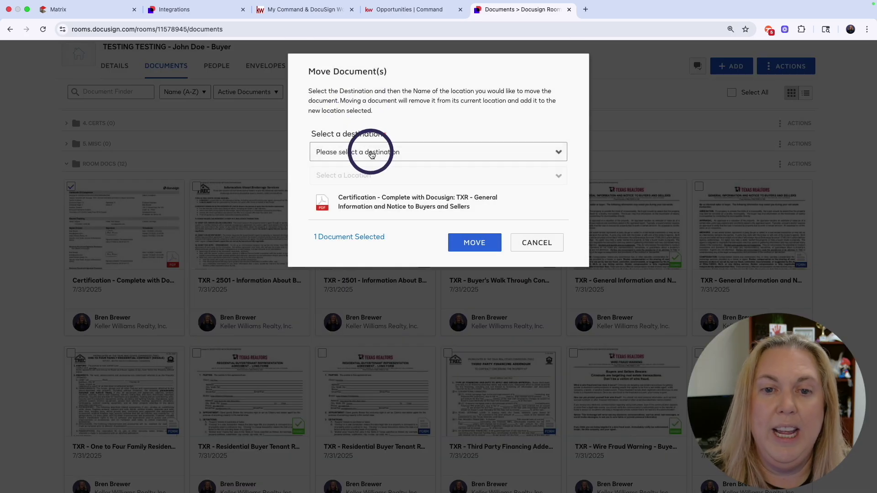
left_click(369, 151)
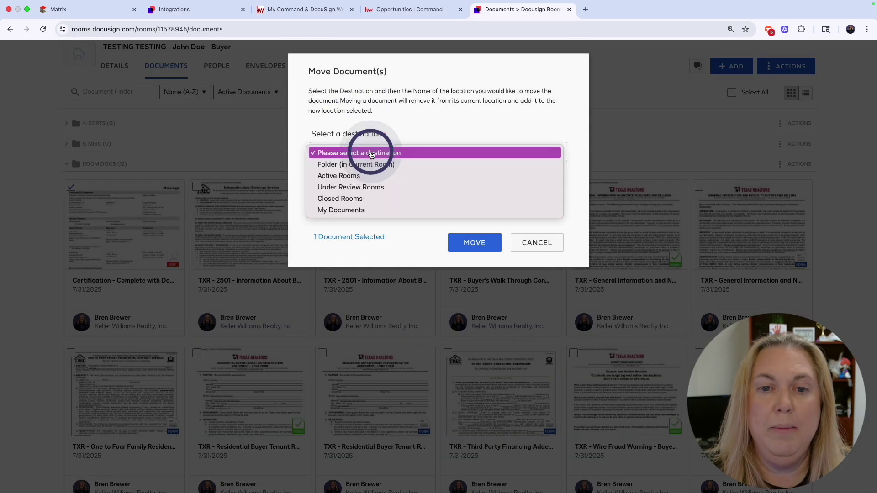
left_click(361, 165)
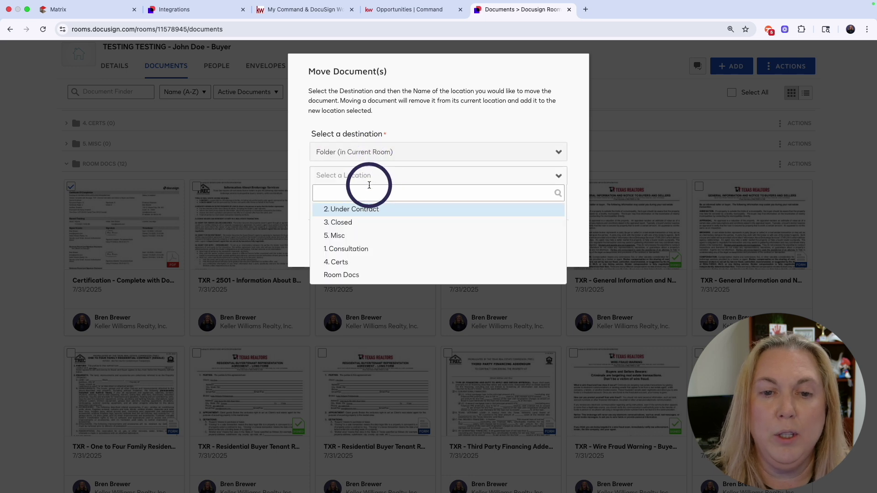
left_click(342, 262)
left_click(477, 244)
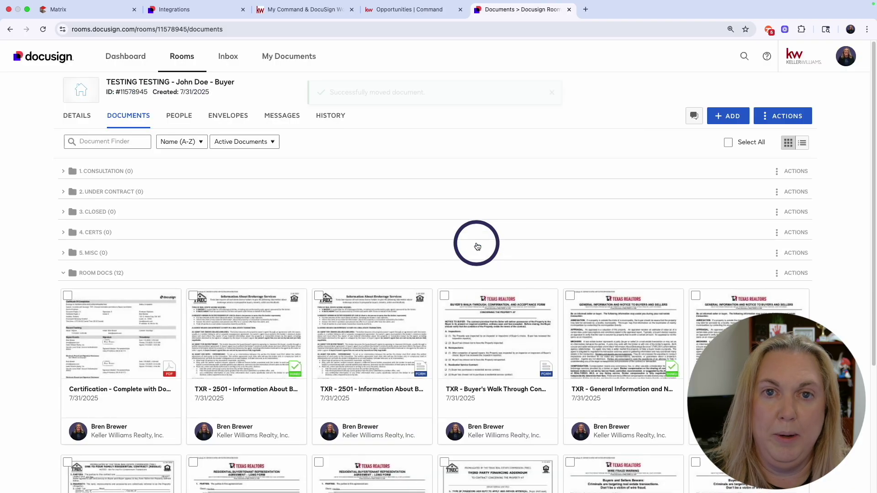
Move the signed Brokerage Services, General Information, Representation Agreement and Wire Fraud Warning documents into the room's "1. Consultation" folder.
scroll(475, 245, "down", 3)
left_click(67, 223)
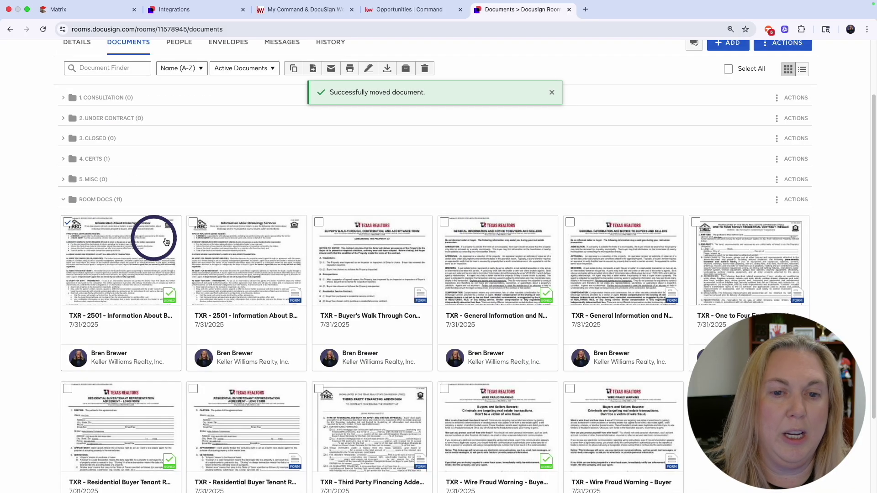
left_click(444, 222)
scroll(452, 249, "down", 3)
scroll(452, 255, "down", 1)
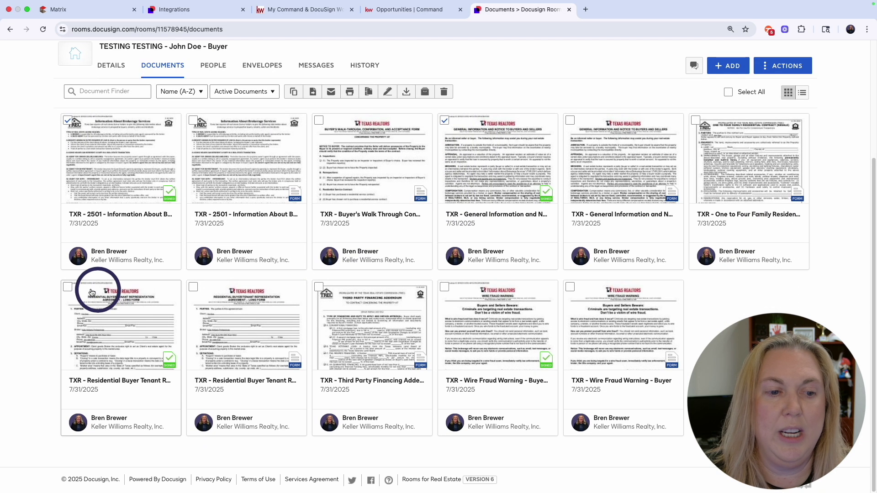
left_click(67, 287)
left_click(445, 289)
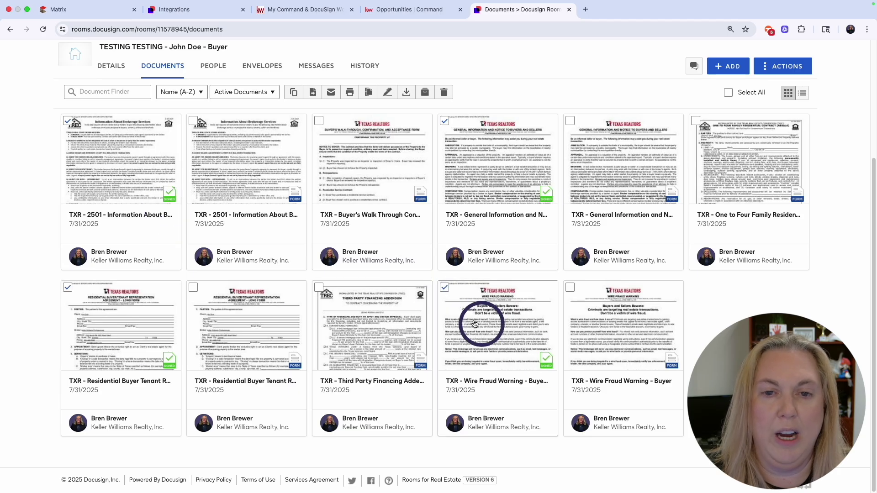
scroll(479, 322, "up", 3)
left_click(313, 92)
left_click(336, 151)
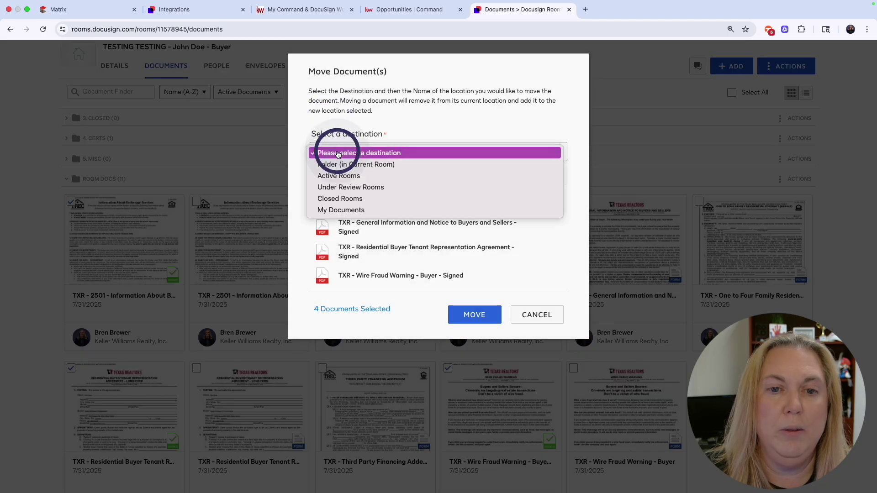
left_click(327, 163)
left_click(330, 176)
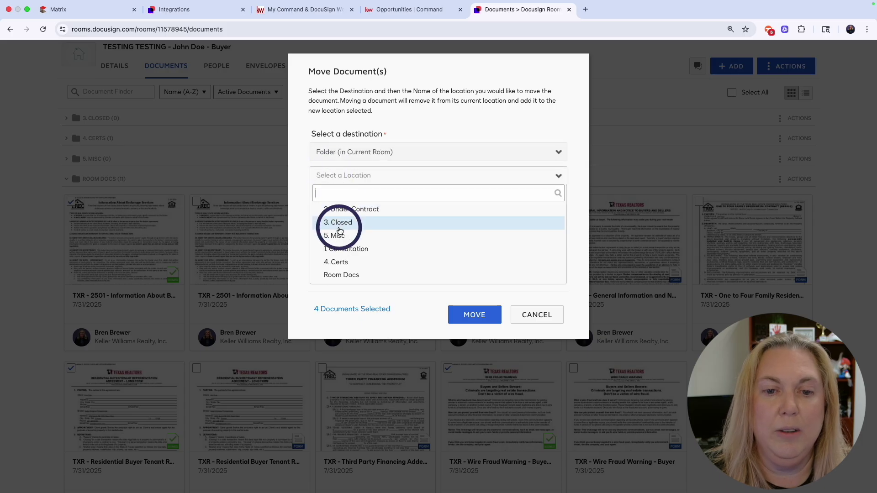
left_click(333, 245)
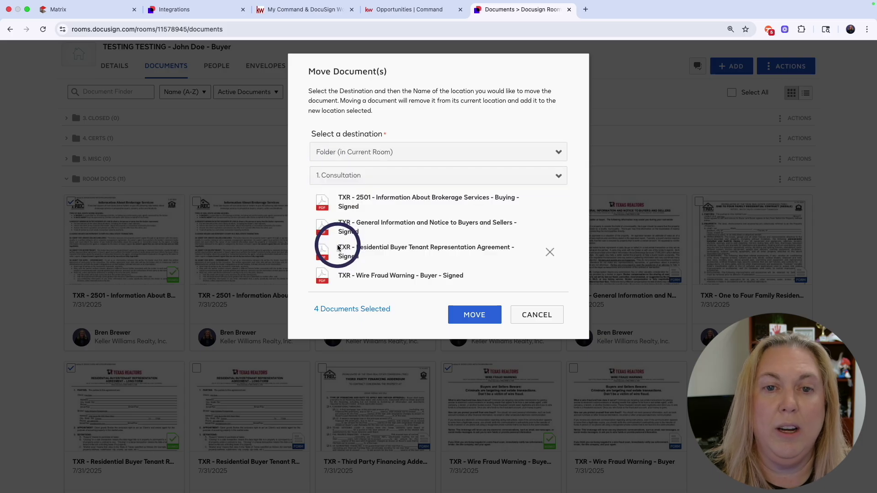
left_click(475, 314)
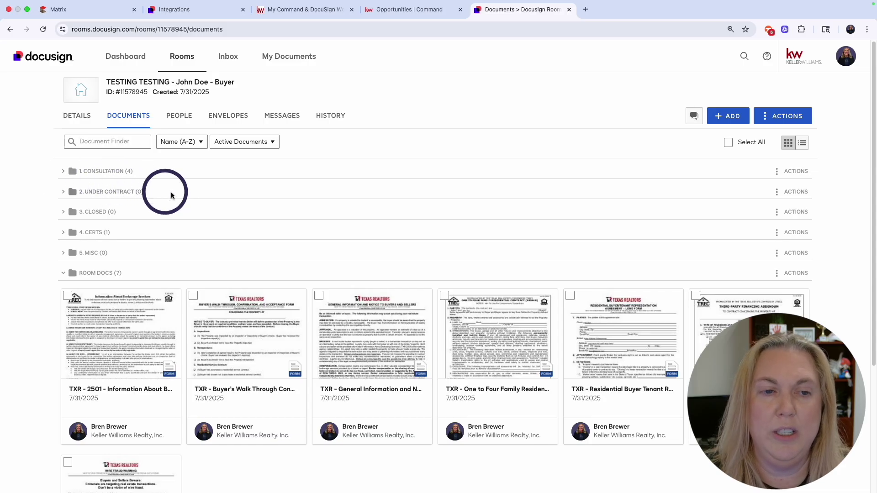
Review the remaining Room Docs and the contents of the "1. Consultation" folder, and collapse that folder again.
scroll(287, 211, "down", 1)
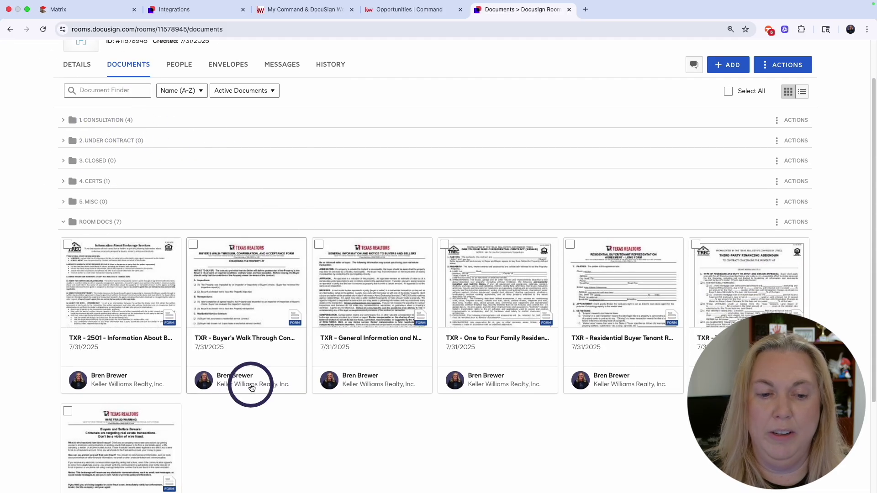
scroll(112, 219, "up", 1)
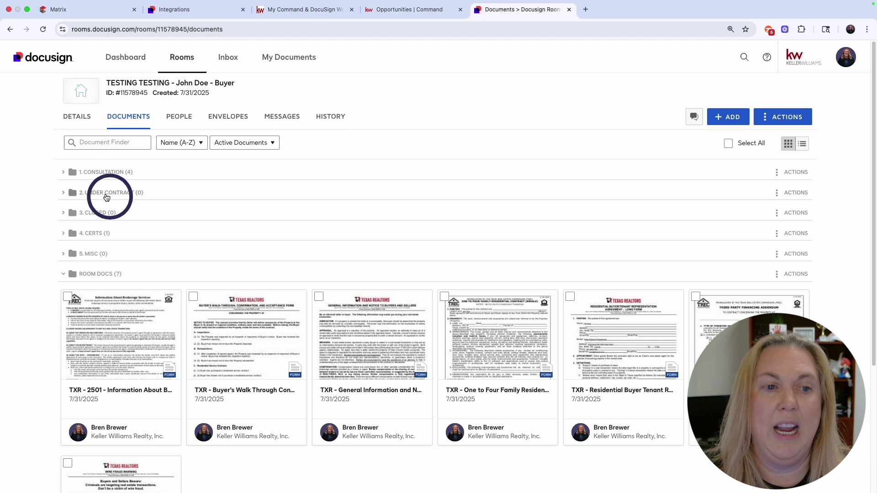
left_click(72, 171)
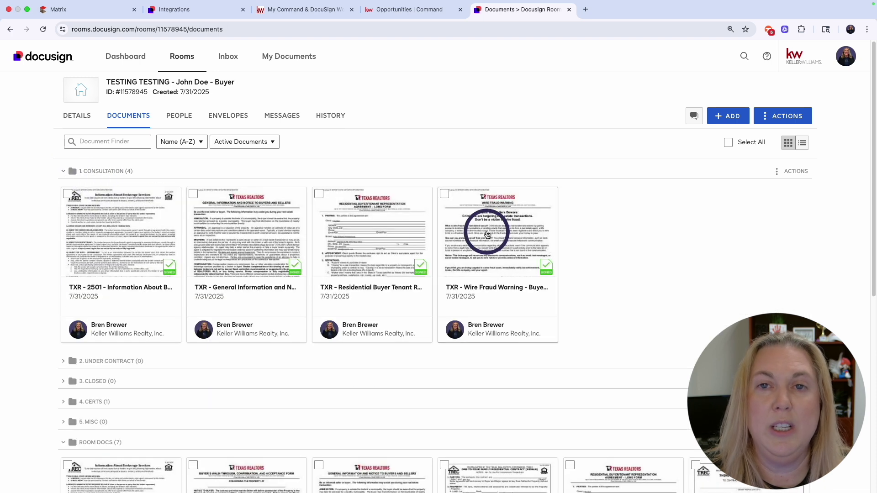
left_click(64, 171)
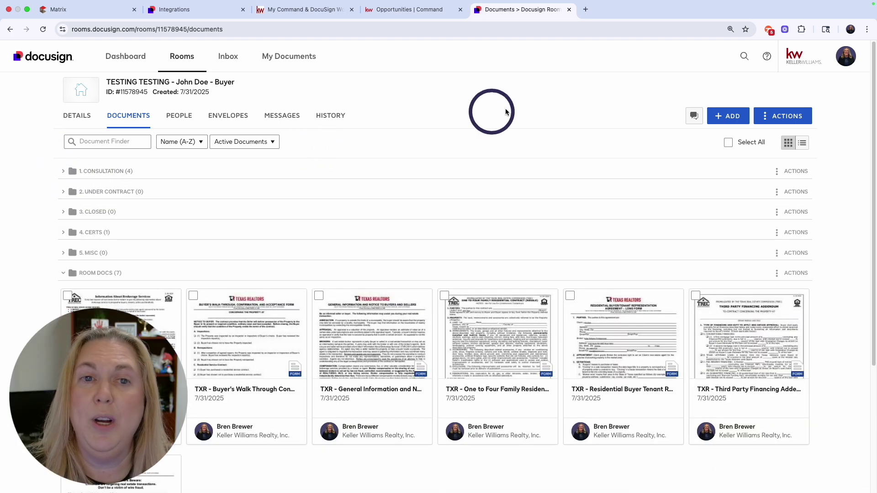
Switch to the opportunity in Command, reload its documents page and set the working folder to "1. Consultation".
left_click(433, 15)
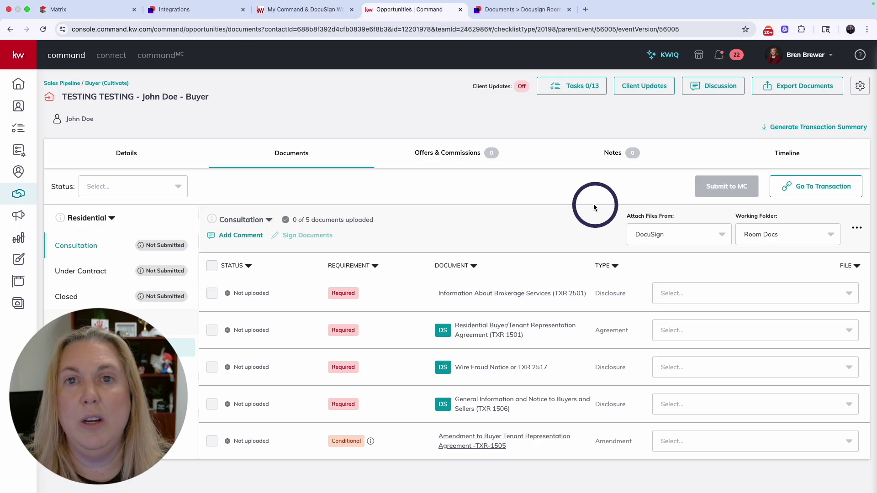
left_click(43, 30)
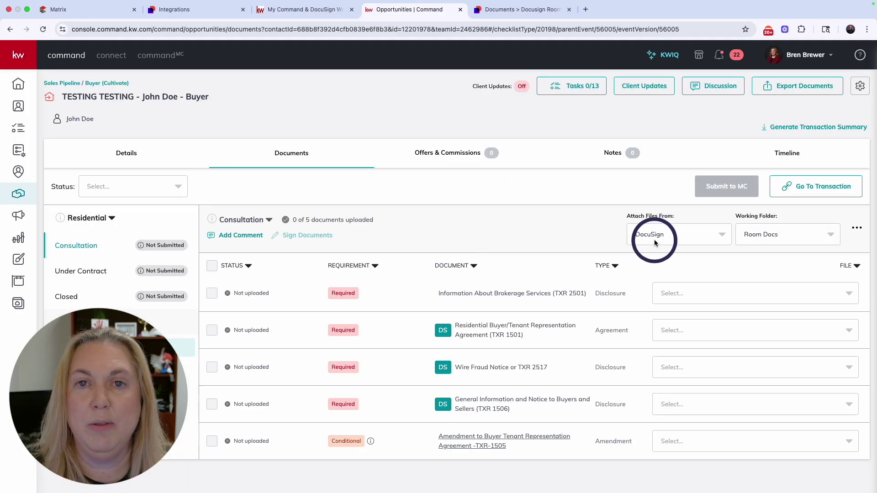
left_click(764, 235)
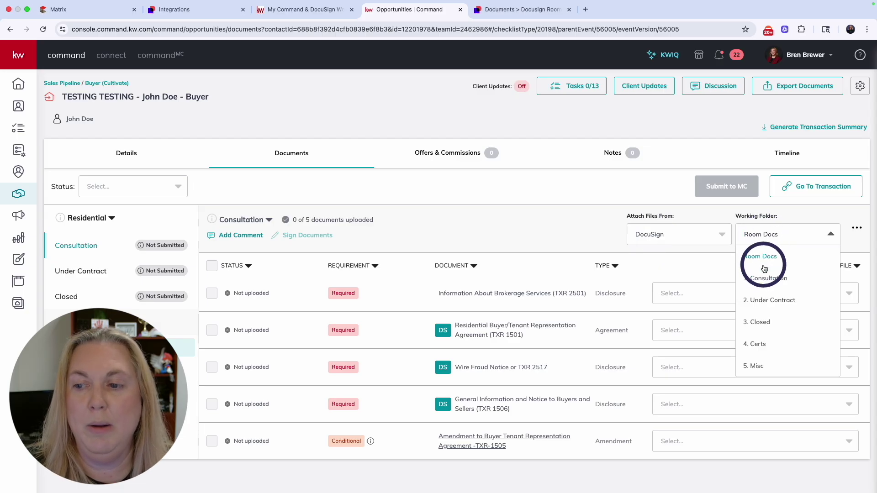
left_click(764, 277)
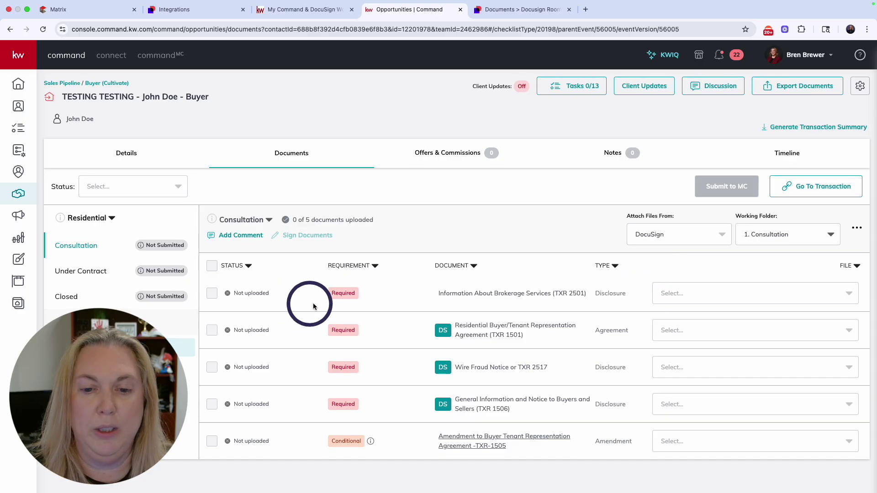
Attach the signed Brokerage Services, Representation Agreement, Wire Fraud Warning and General Information PDFs to their matching Consultation checklist requirements.
left_click(706, 295)
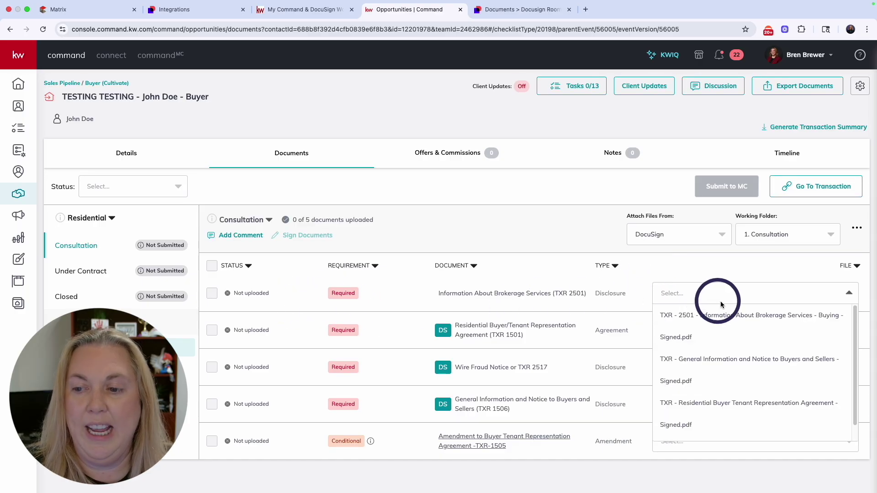
left_click(746, 319)
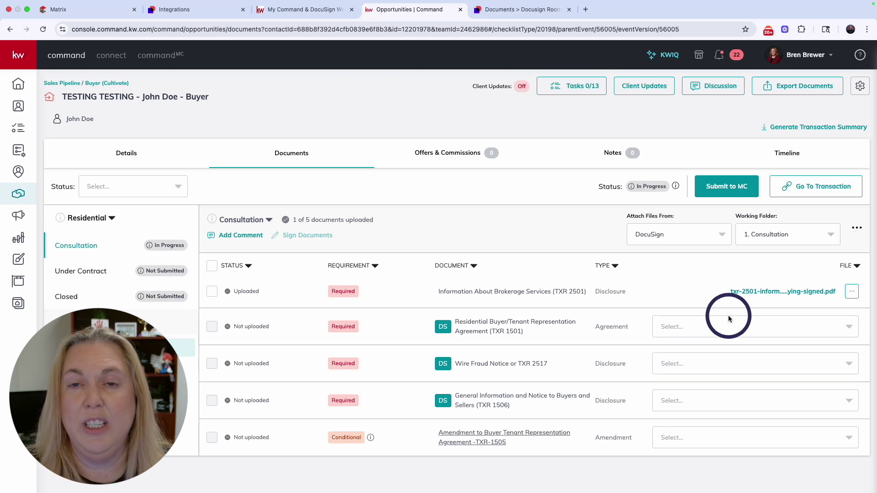
left_click(728, 320)
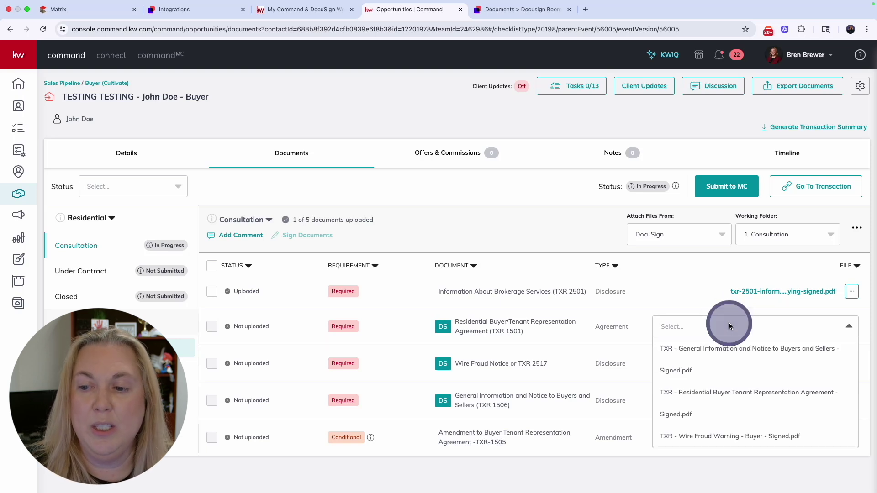
left_click(736, 394)
left_click(743, 370)
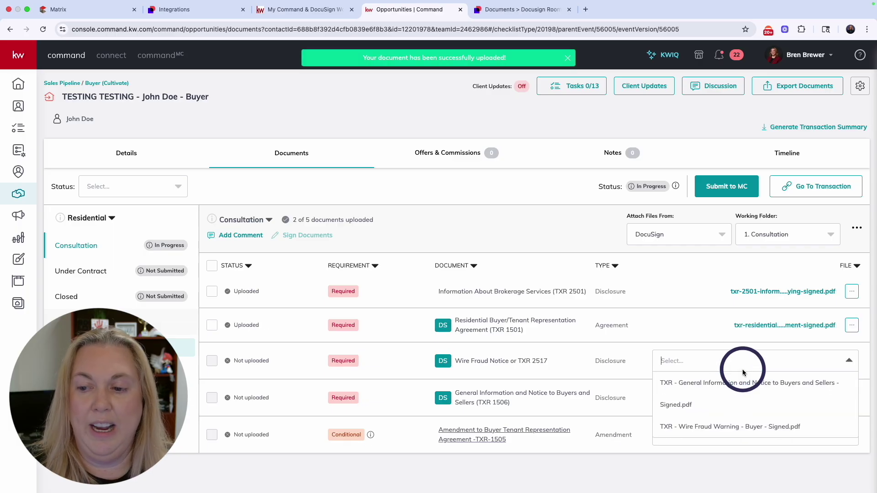
left_click(727, 422)
left_click(730, 395)
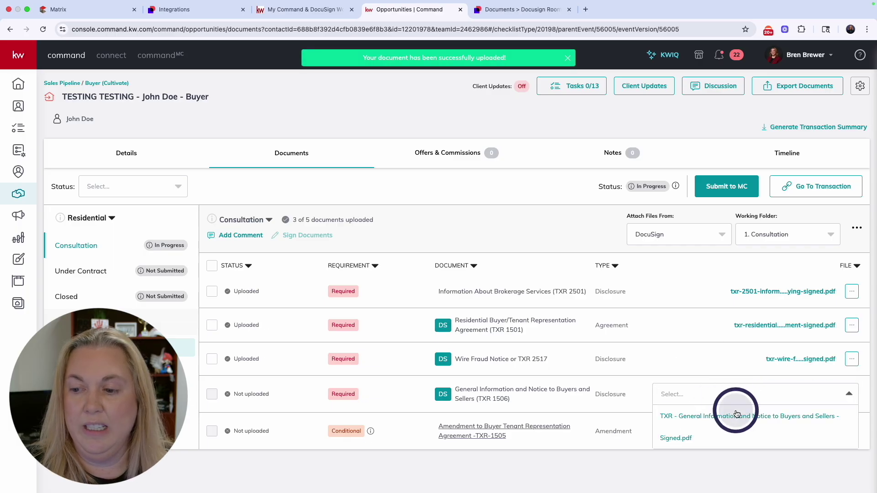
left_click(732, 414)
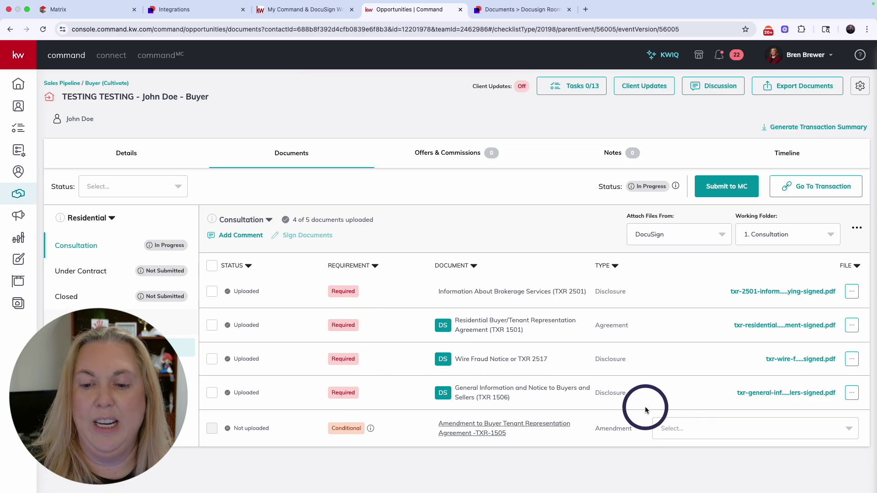
View the Submit to MC confirmation and dismiss it without submitting, then review the workflow steps in the My Command & DocuSign Workflow article.
left_click(726, 193)
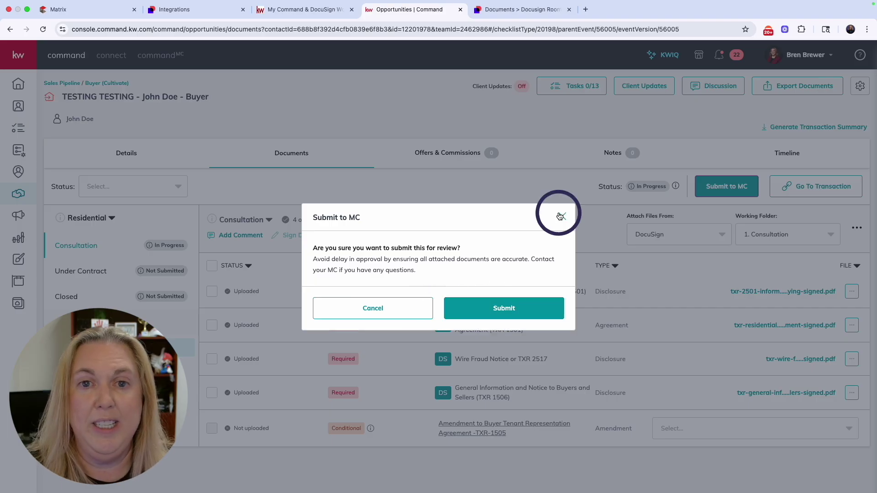
scroll(518, 297, "down", 6)
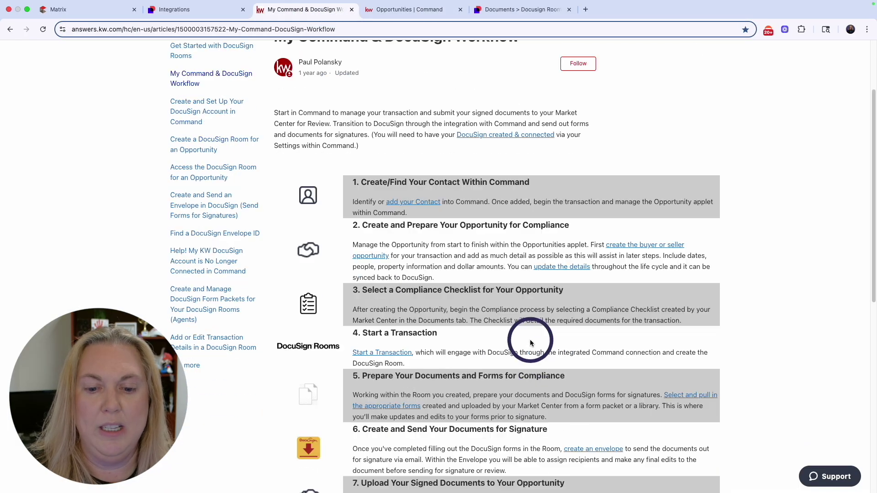